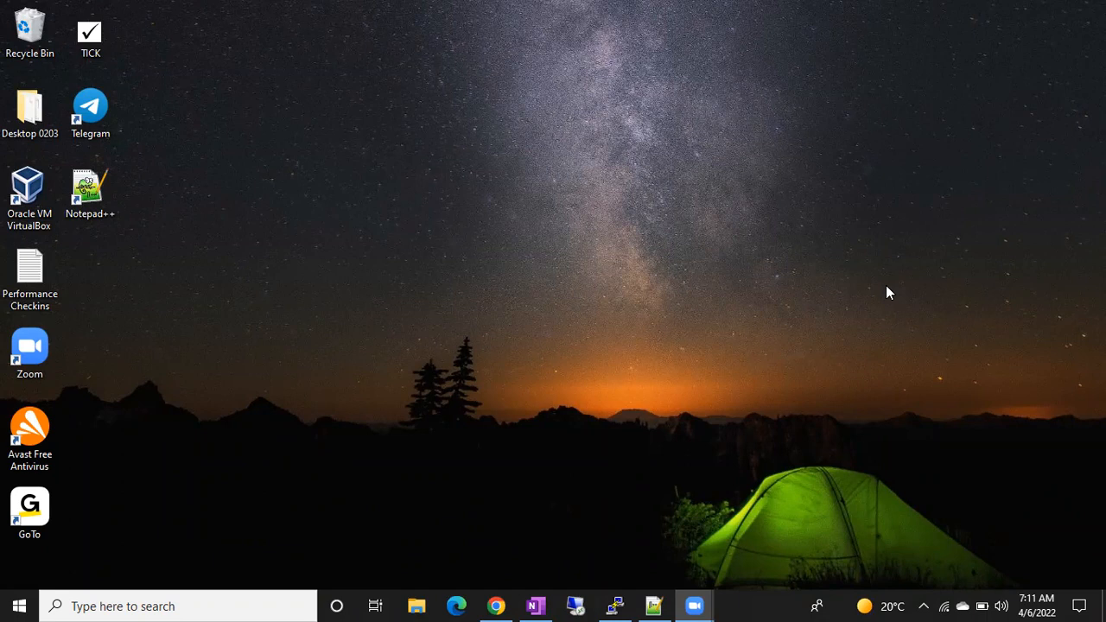
Refresh the Windows 10 desktop twice from its context menu.
right_click(432, 222)
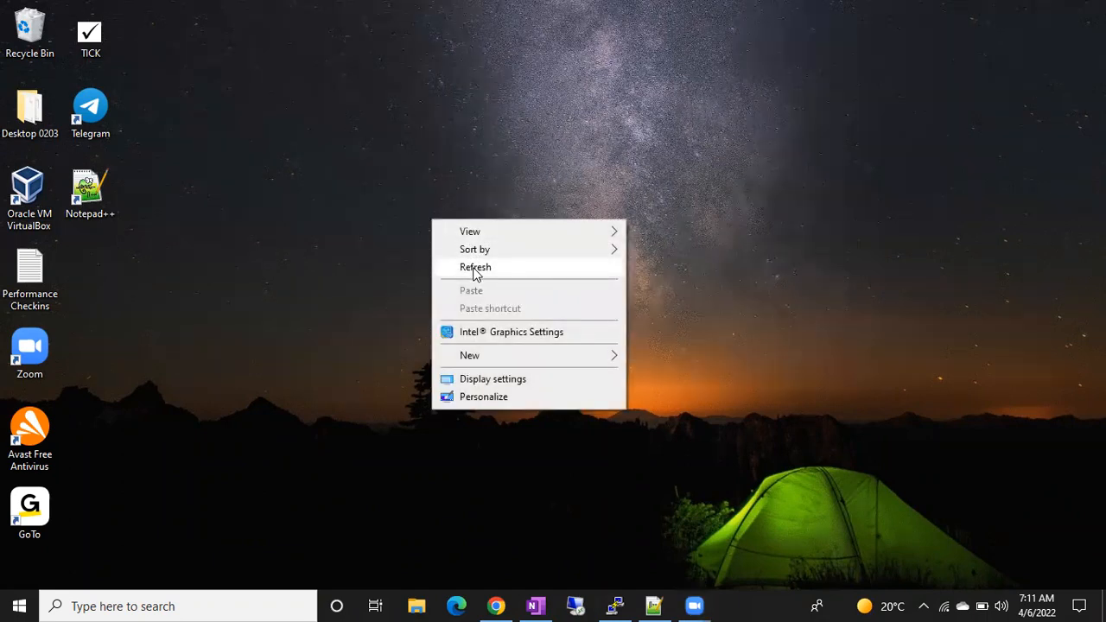
left_click(473, 270)
right_click(398, 217)
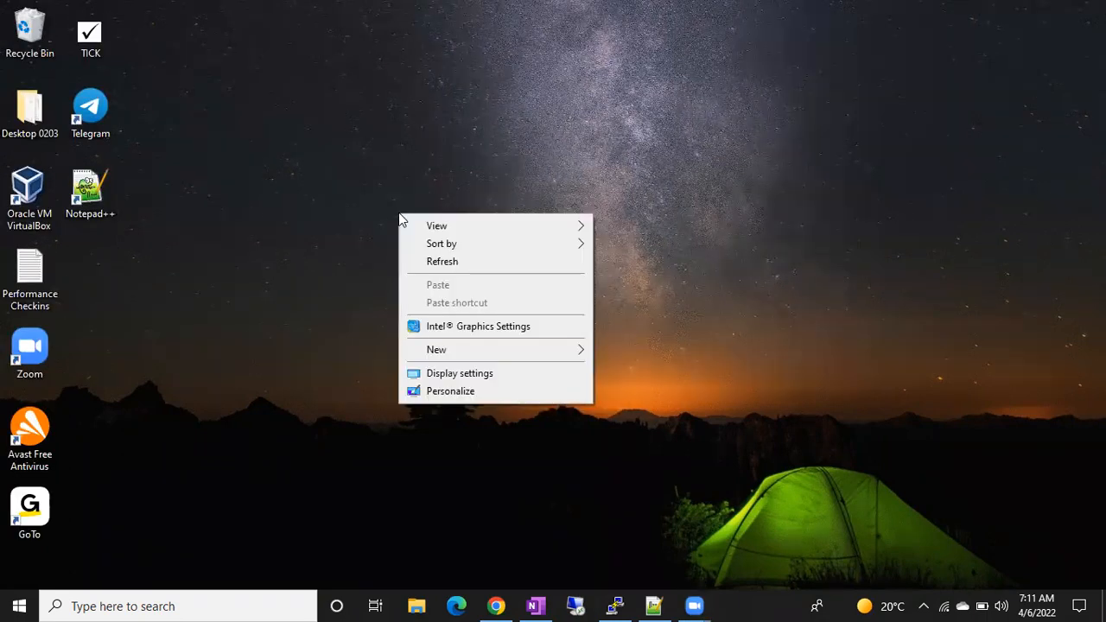
left_click(440, 262)
Run Oracle VM VirtualBox as administrator, approve the UAC prompt, and dismiss the new-version notice.
left_click(36, 204)
right_click(36, 204)
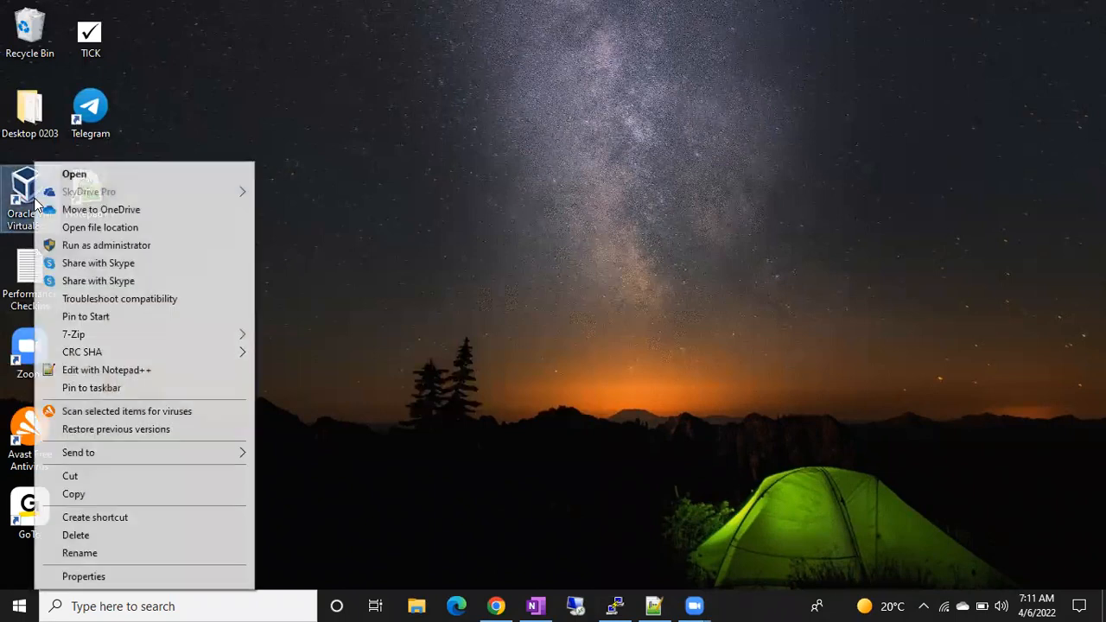
left_click(78, 245)
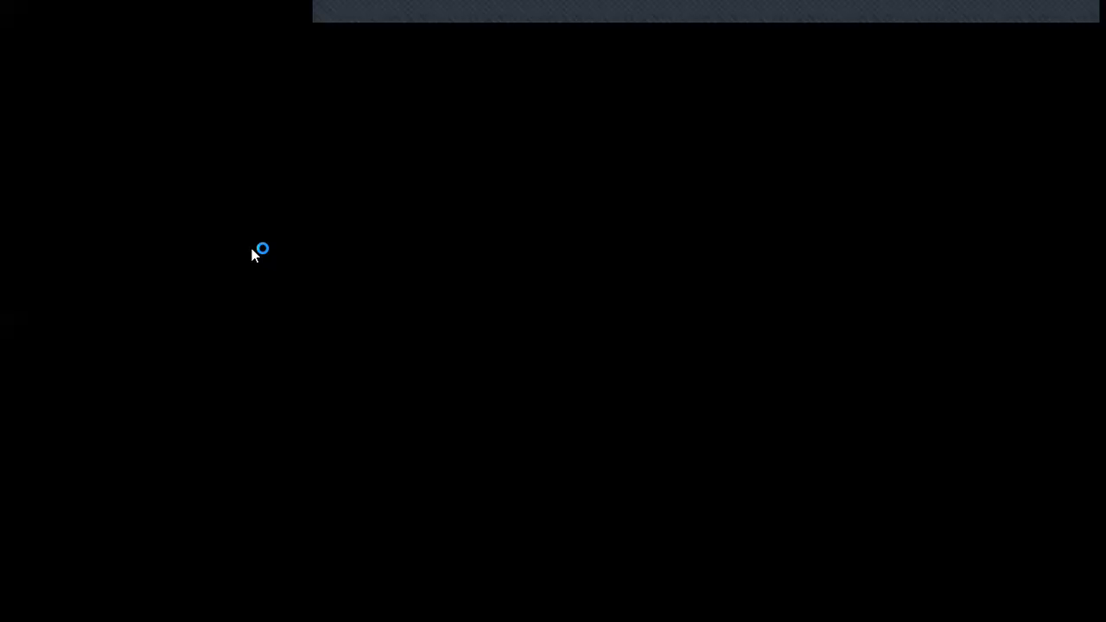
left_click(482, 415)
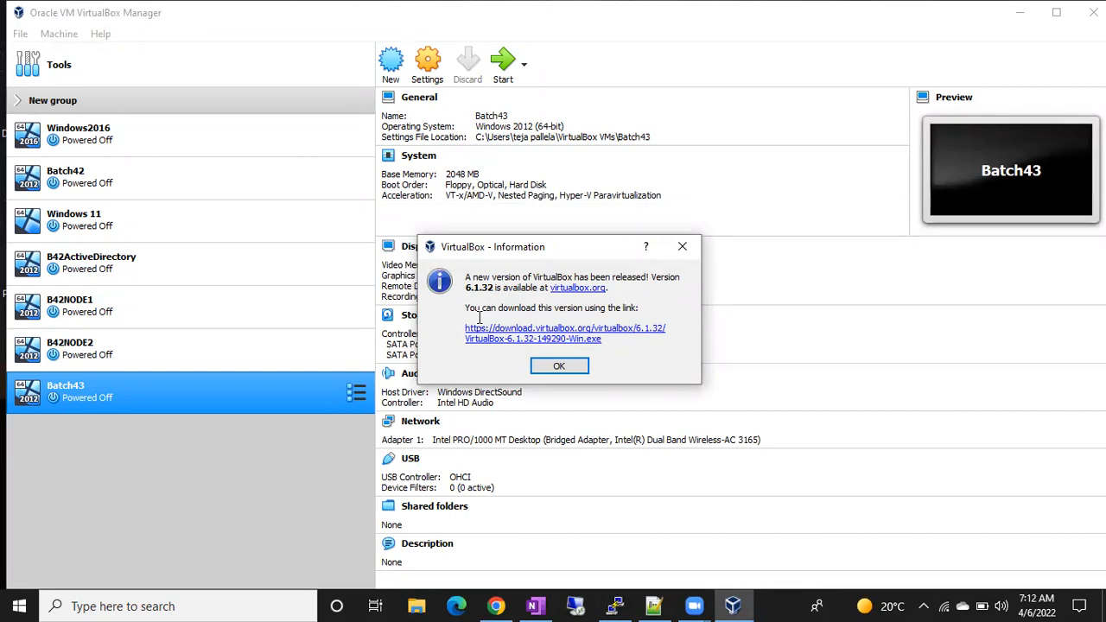
left_click(558, 367)
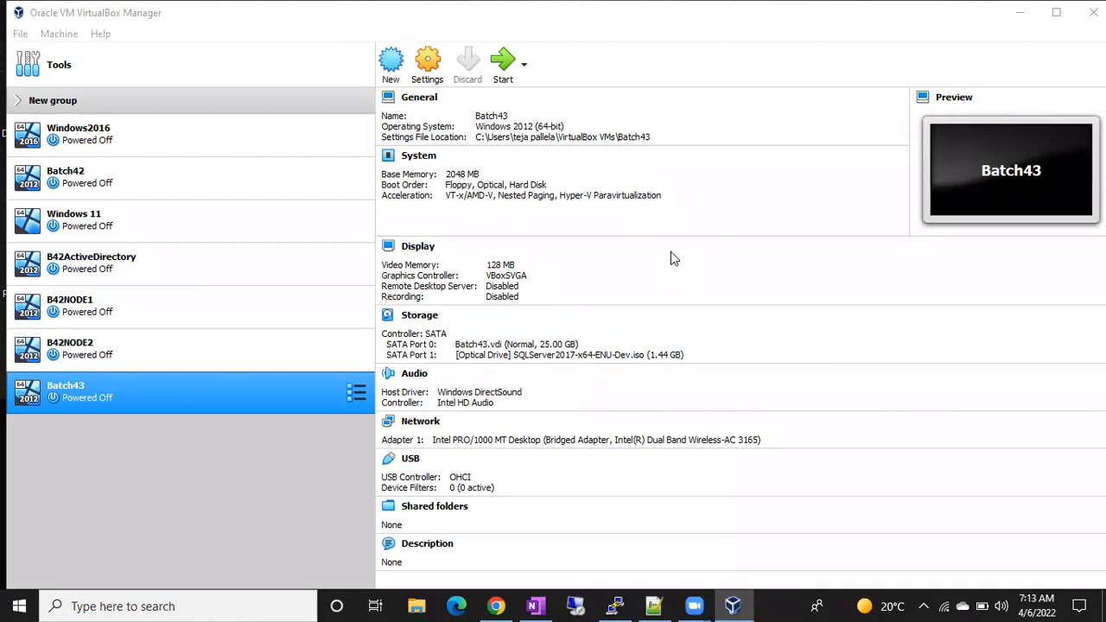
Boot the Batch43 VM and close the mouse integration and keyboard capture notices.
double_click(194, 396)
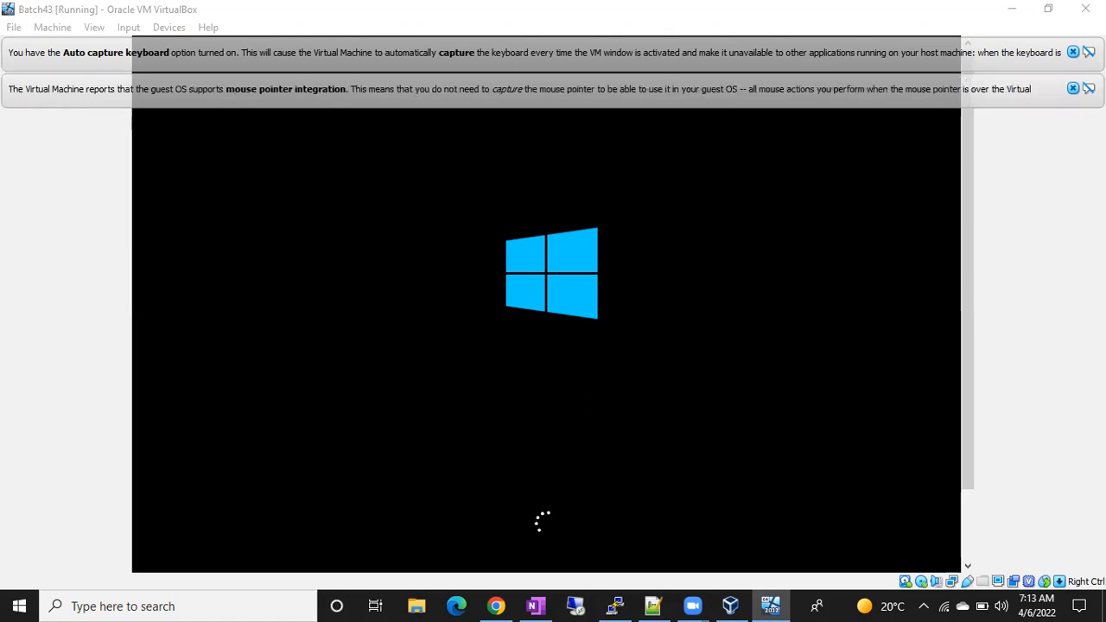
left_click(1073, 88)
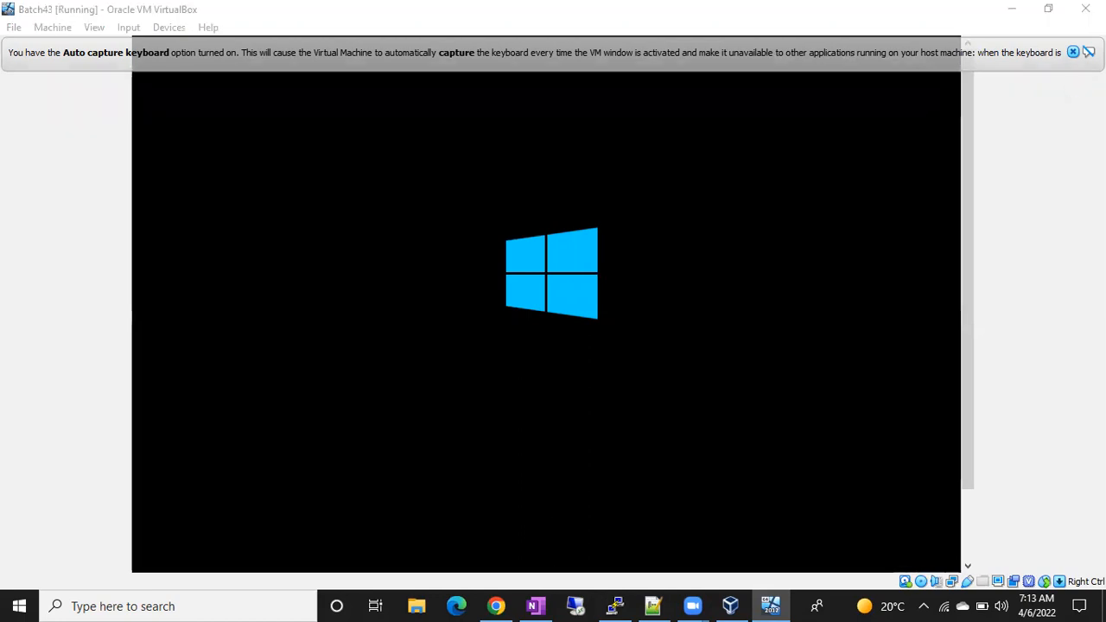
left_click(1073, 54)
left_click(1074, 54)
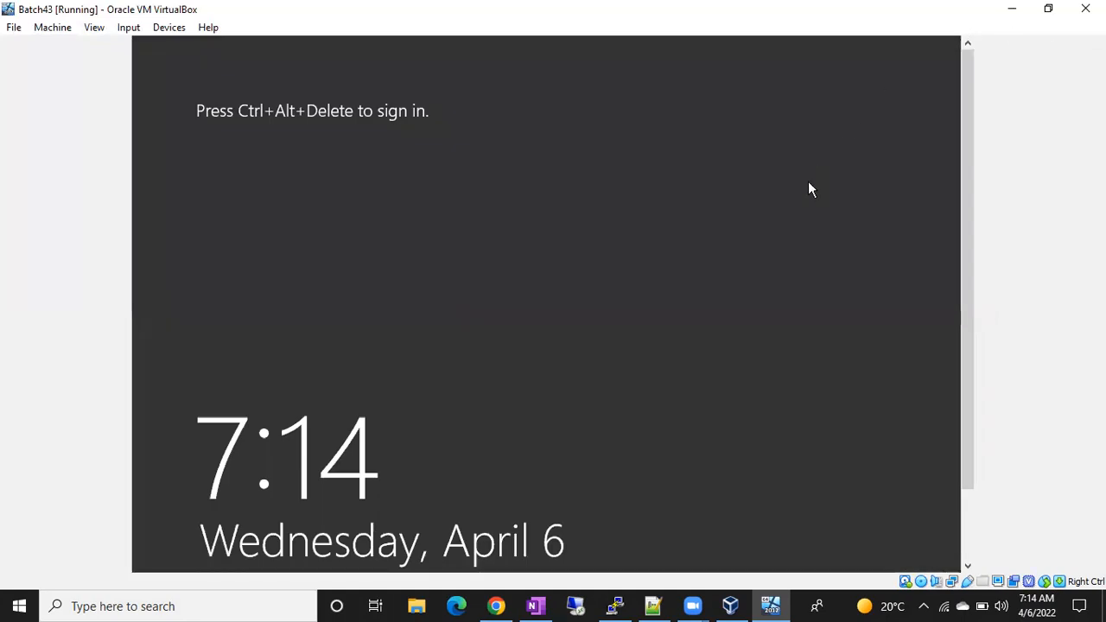
Sign in to Batch43 as Administrator with the account password, then bring up Run.
key("ctrl+Delete")
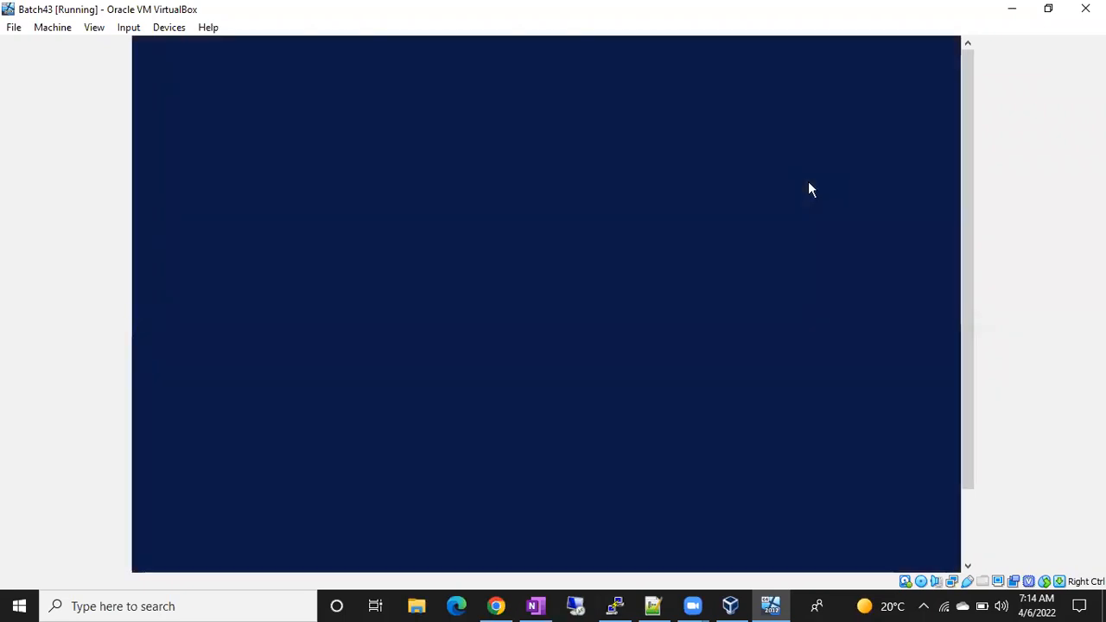
type("*************")
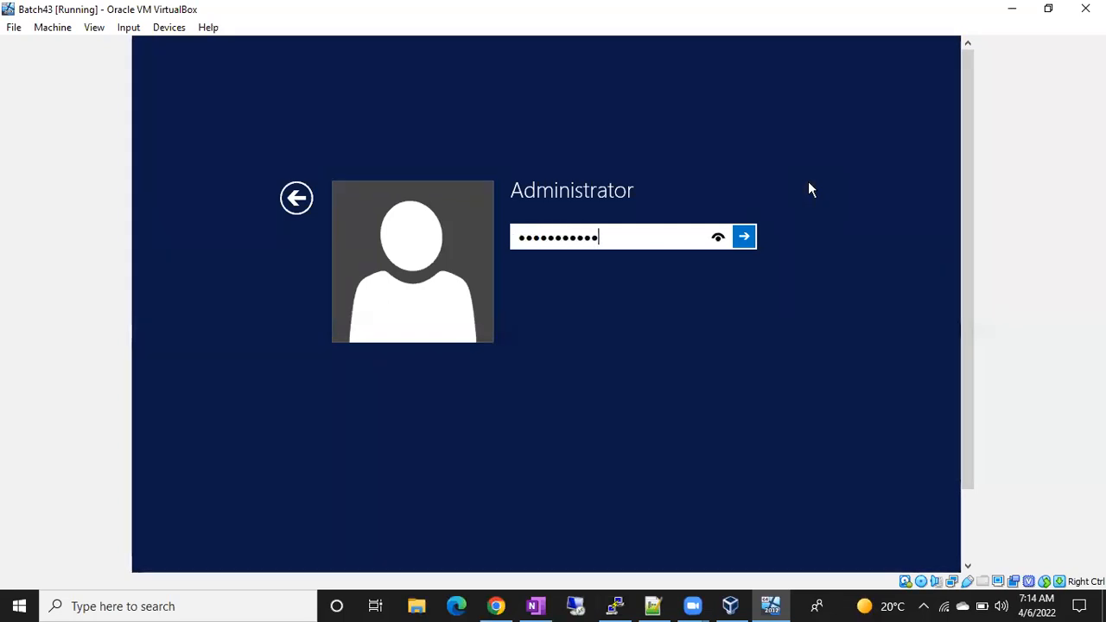
key("Return")
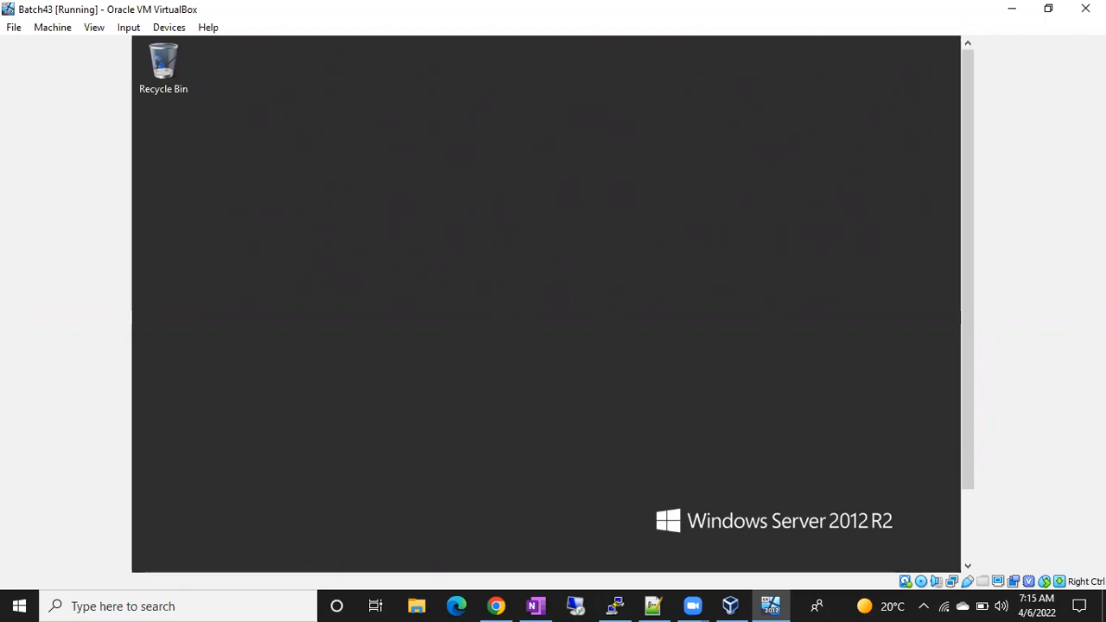
key("super+r")
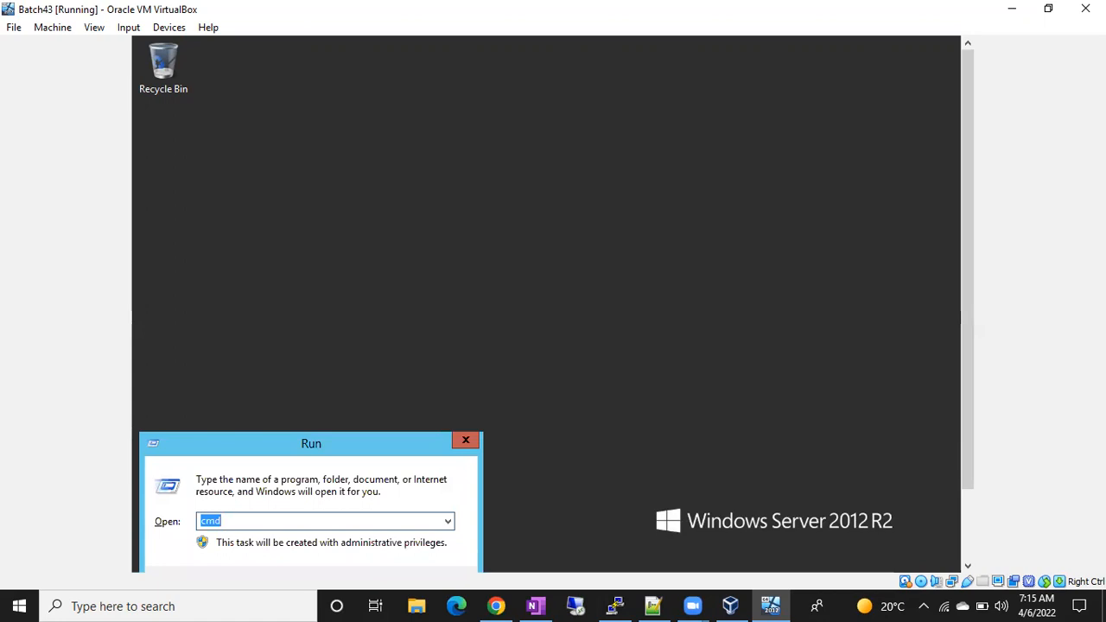
Open a command prompt and run ipconfig to show the VM's IPv4 address 192.168.1.5.
key("Return")
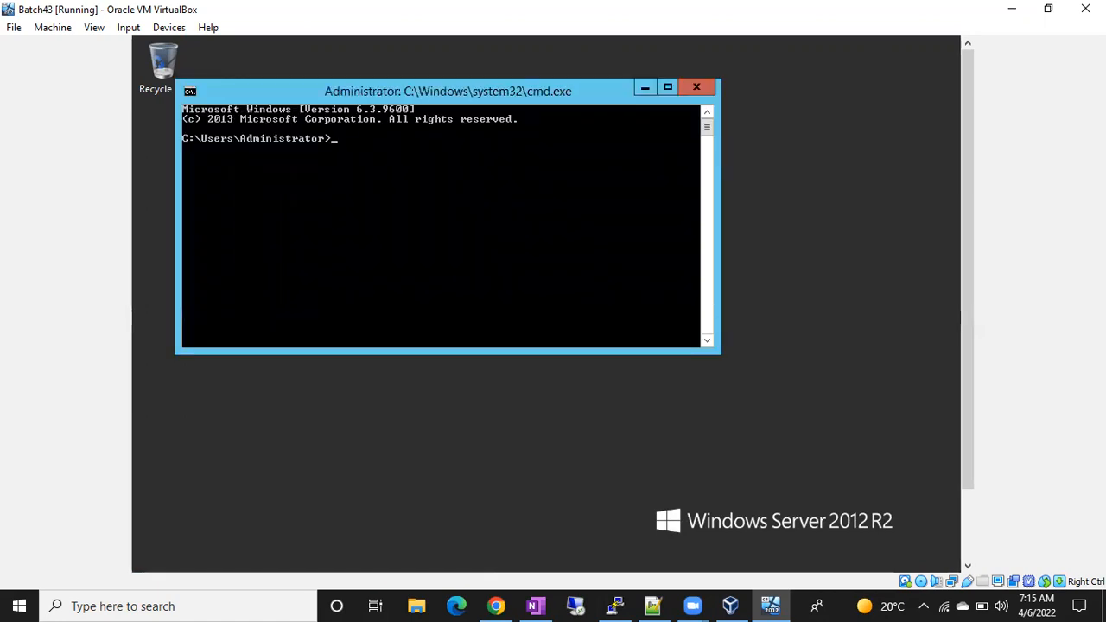
type("ipconfig")
key("Return")
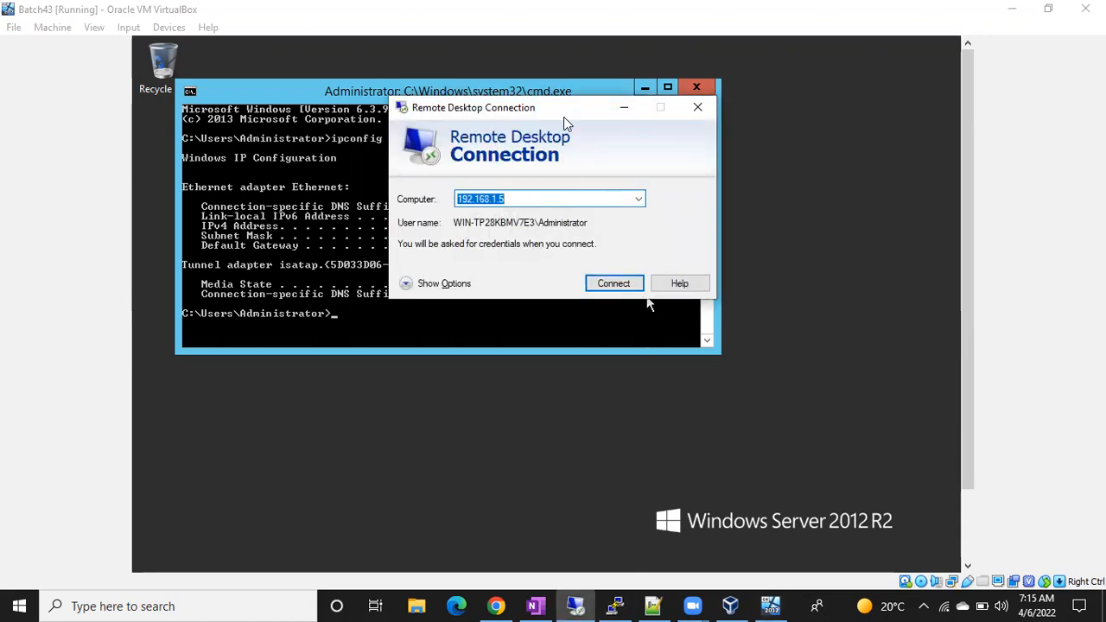
Connect to 192.168.1.5 with the Administrator password and accept the certificate warning.
left_click_drag(564, 121, 530, 286)
left_click(575, 451)
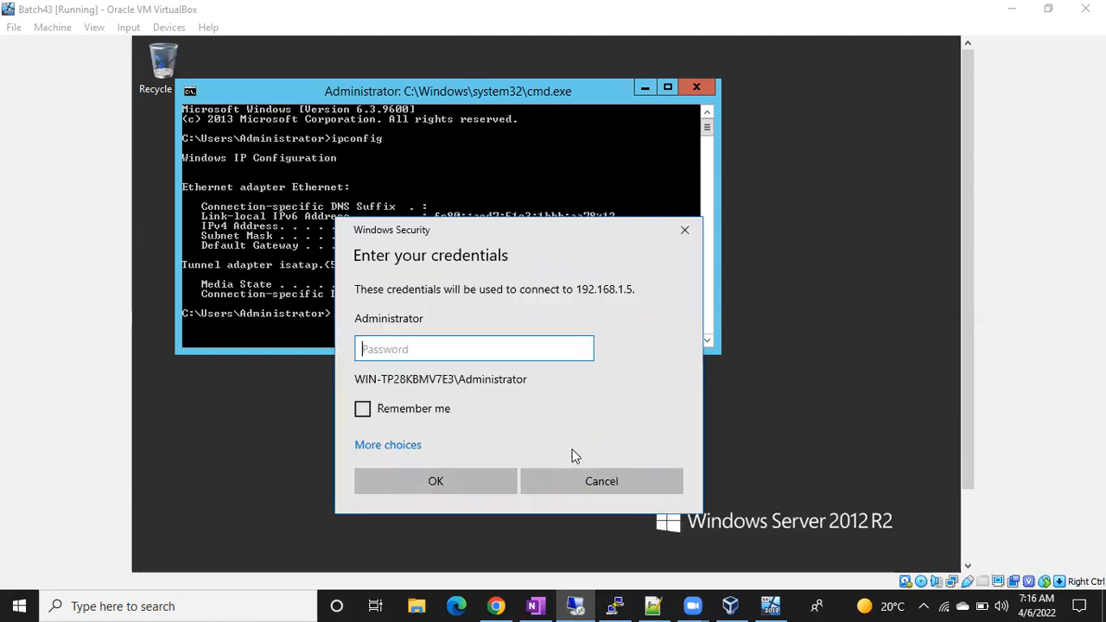
type("Pa$$w0rd12345")
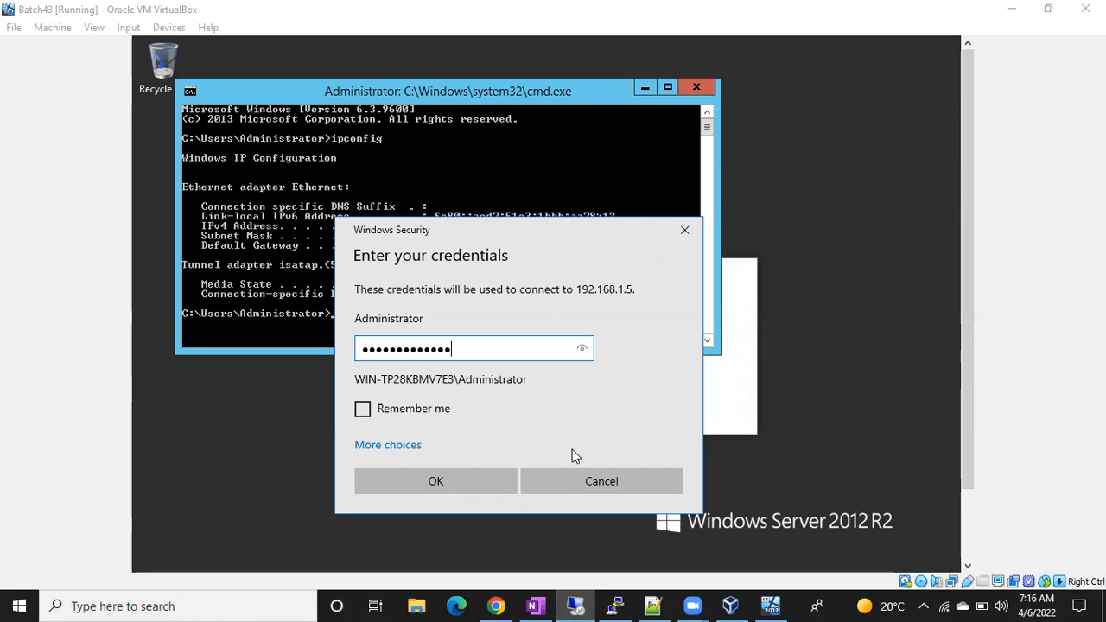
key("Return")
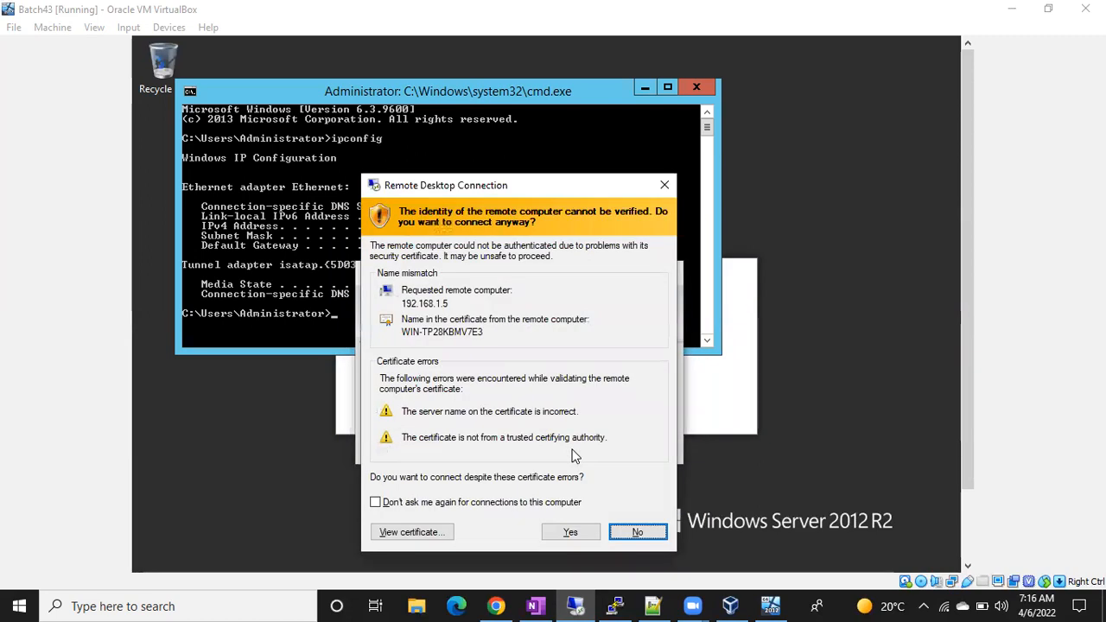
left_click(564, 531)
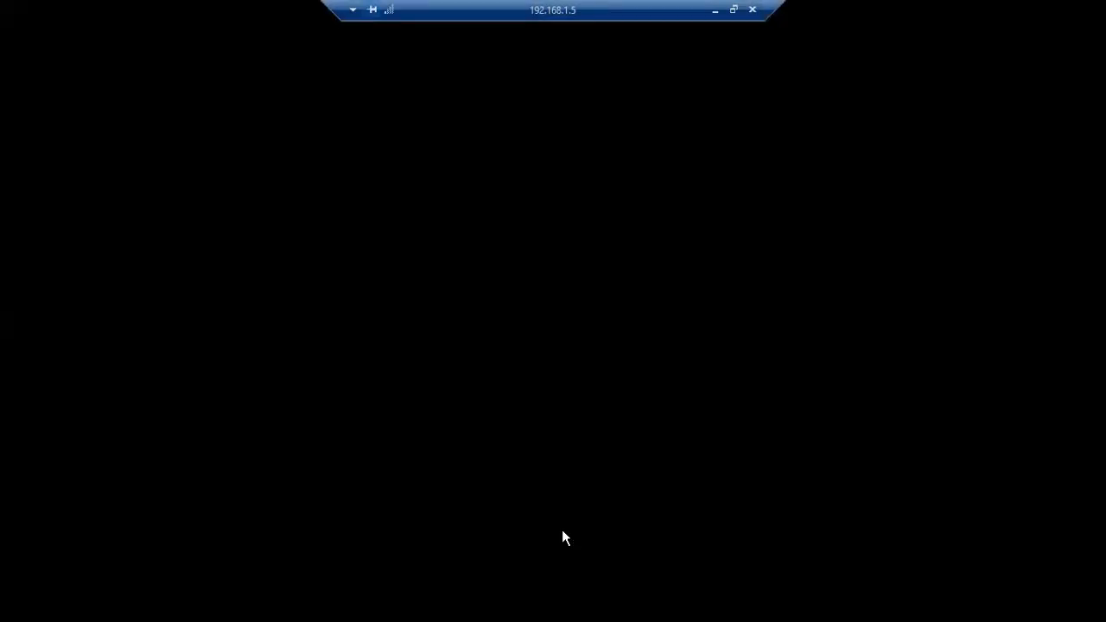
Nudge the remote session's connection bar into a new position.
left_click_drag(497, 29, 498, 39)
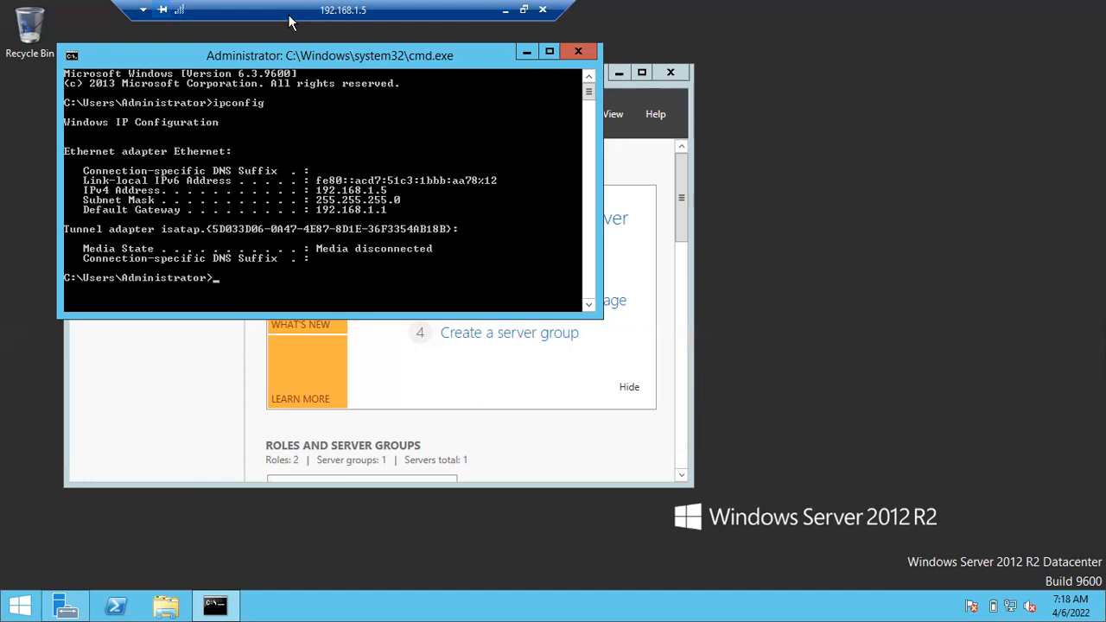
Search 'ssms' on the Start screen and launch SQL Server Management Studio 18.
key("super")
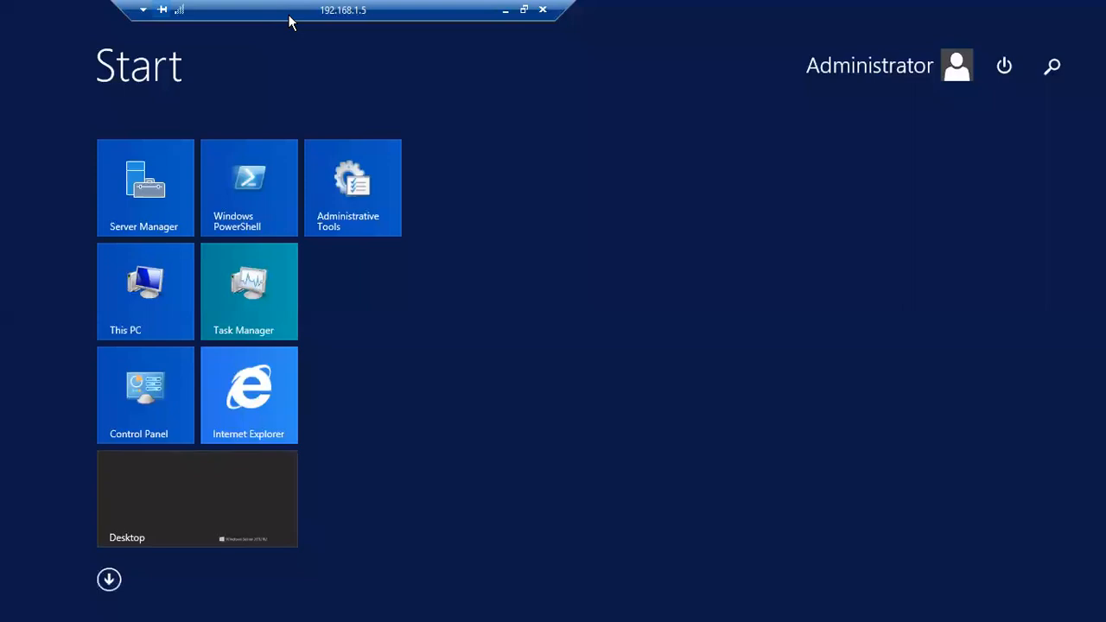
type("ssms")
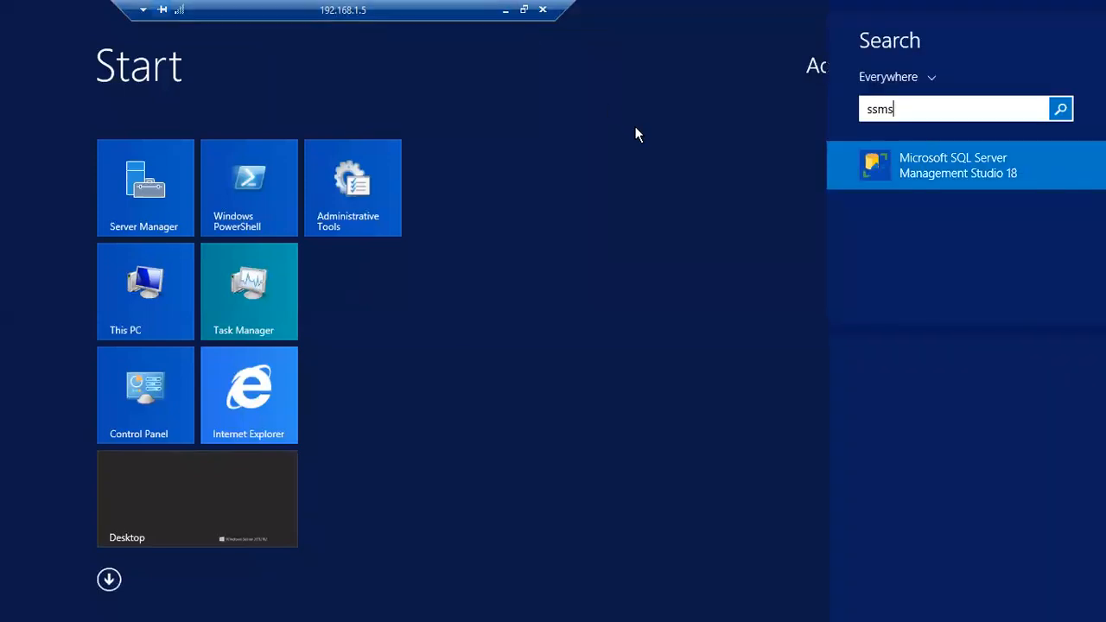
left_click(886, 169)
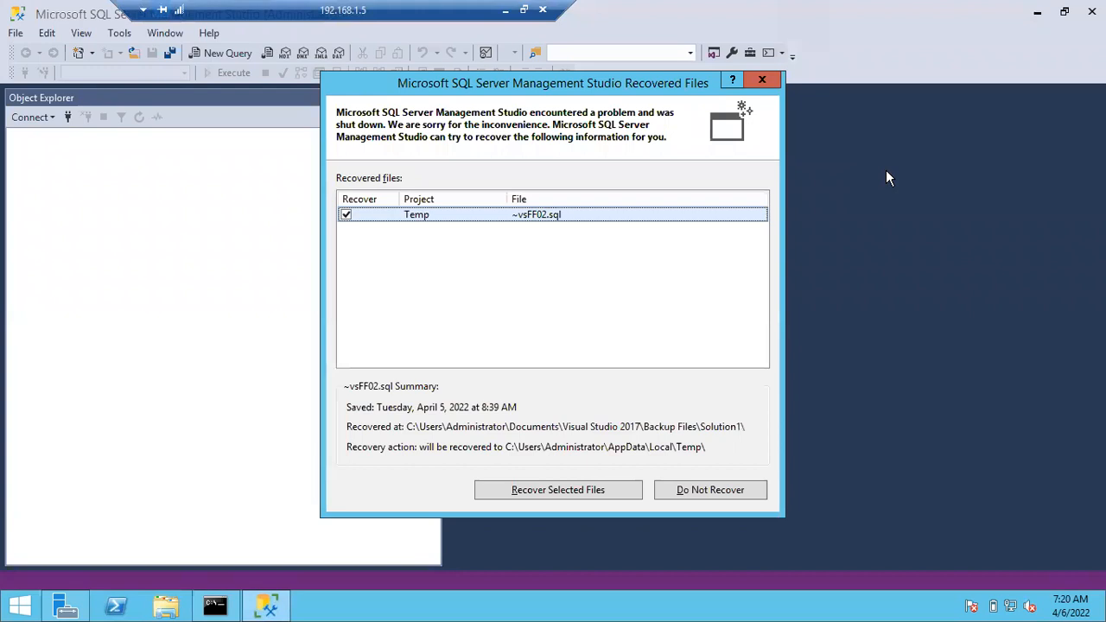
Skip file recovery and connect to WIN-TP28KBMV7E3 using Windows Authentication.
left_click(738, 490)
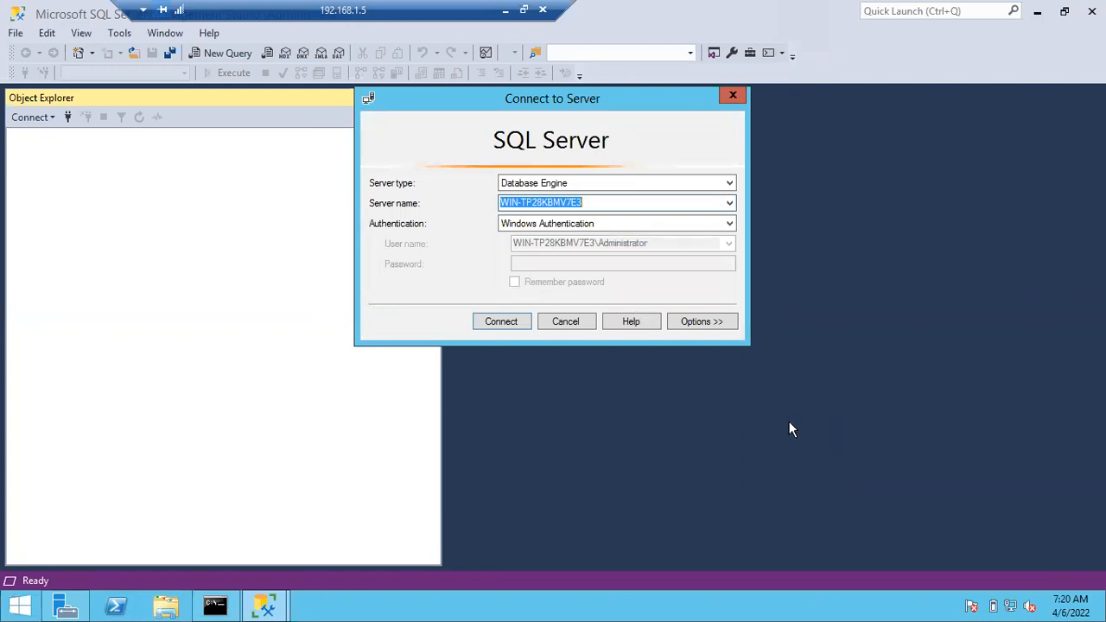
left_click(502, 322)
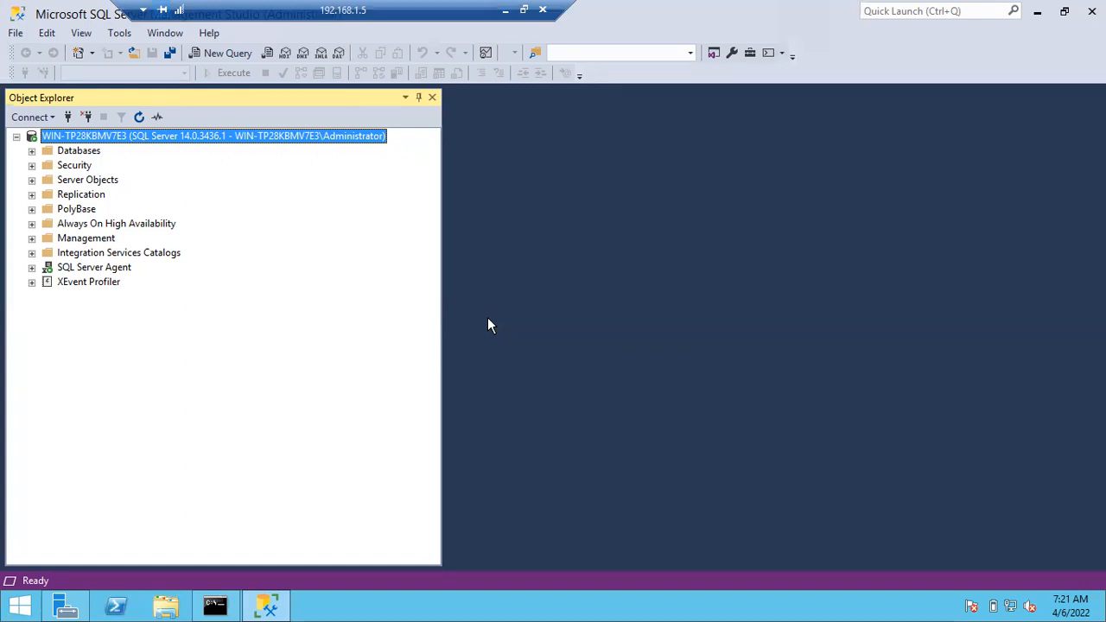
right_click(136, 147)
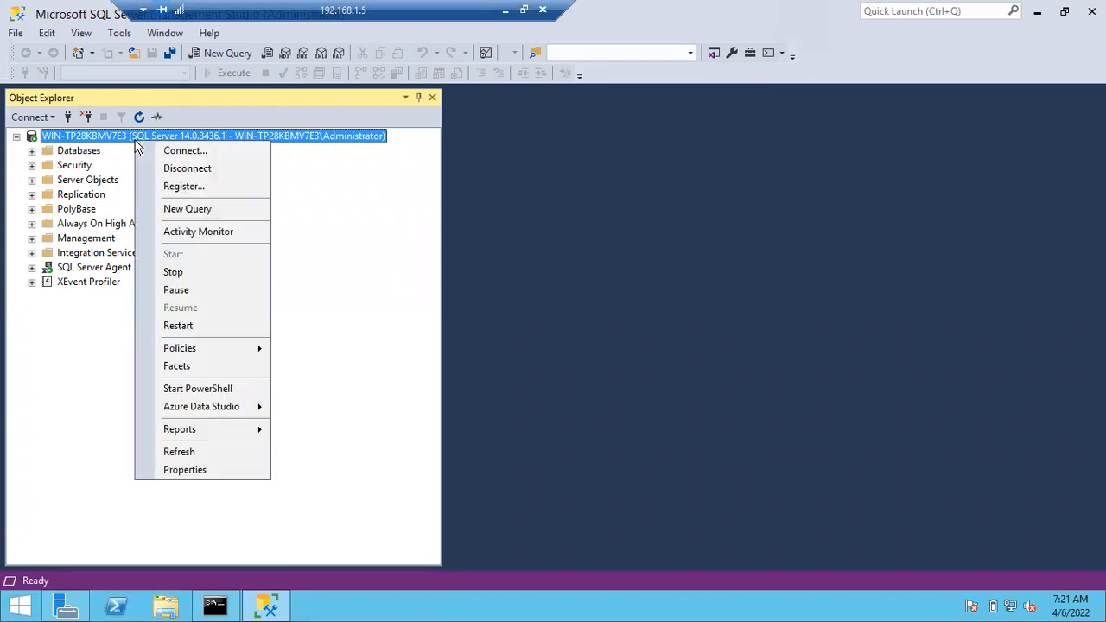
left_click(180, 211)
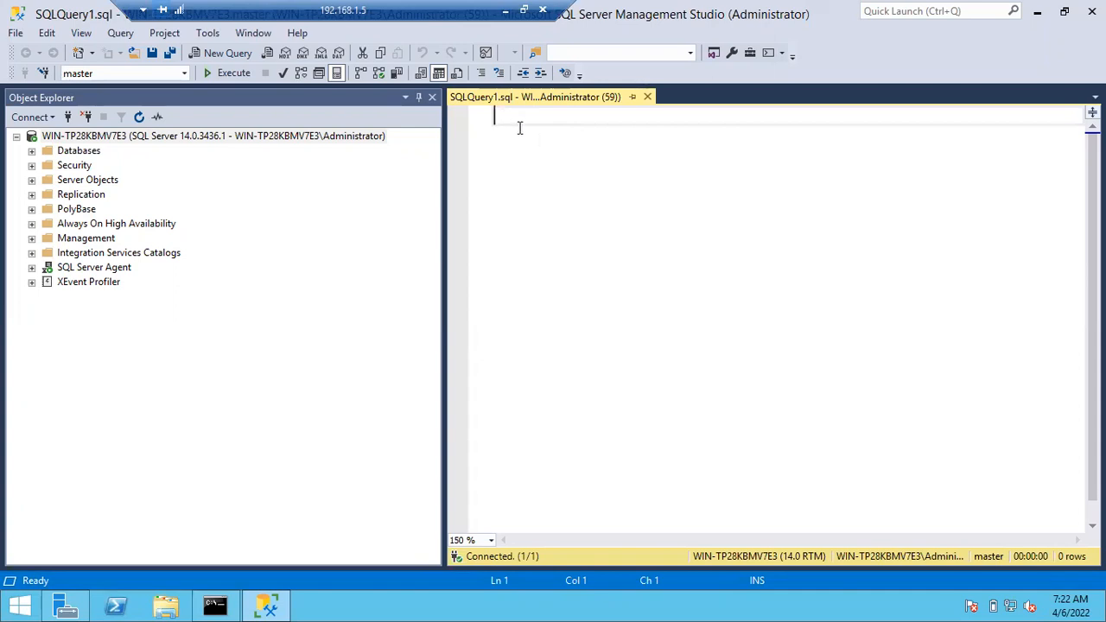
type("select @@v")
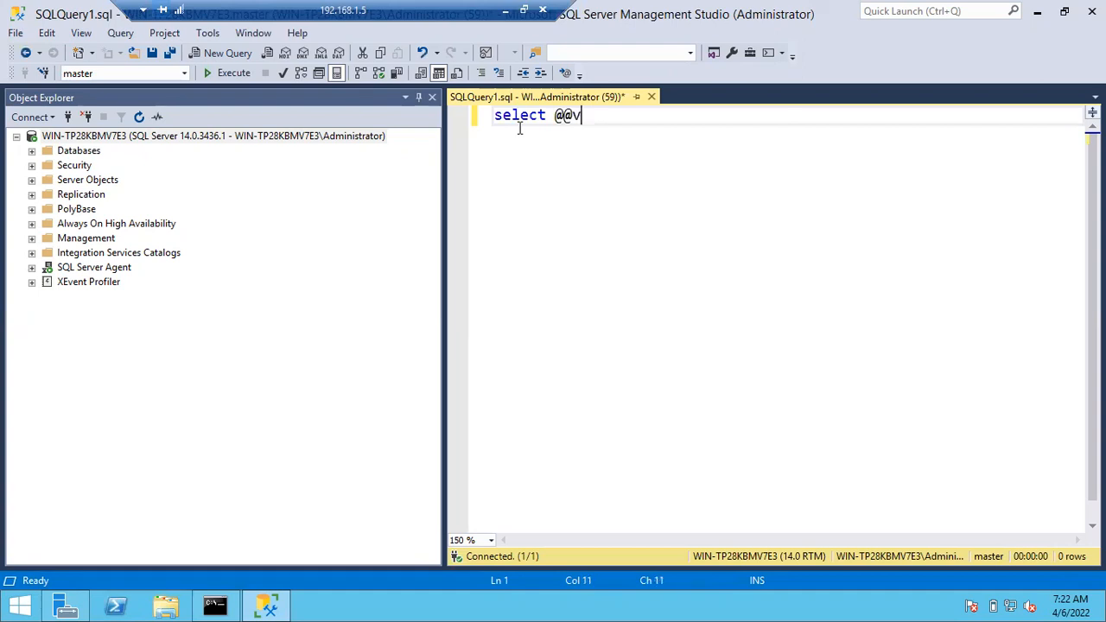
type("ersion")
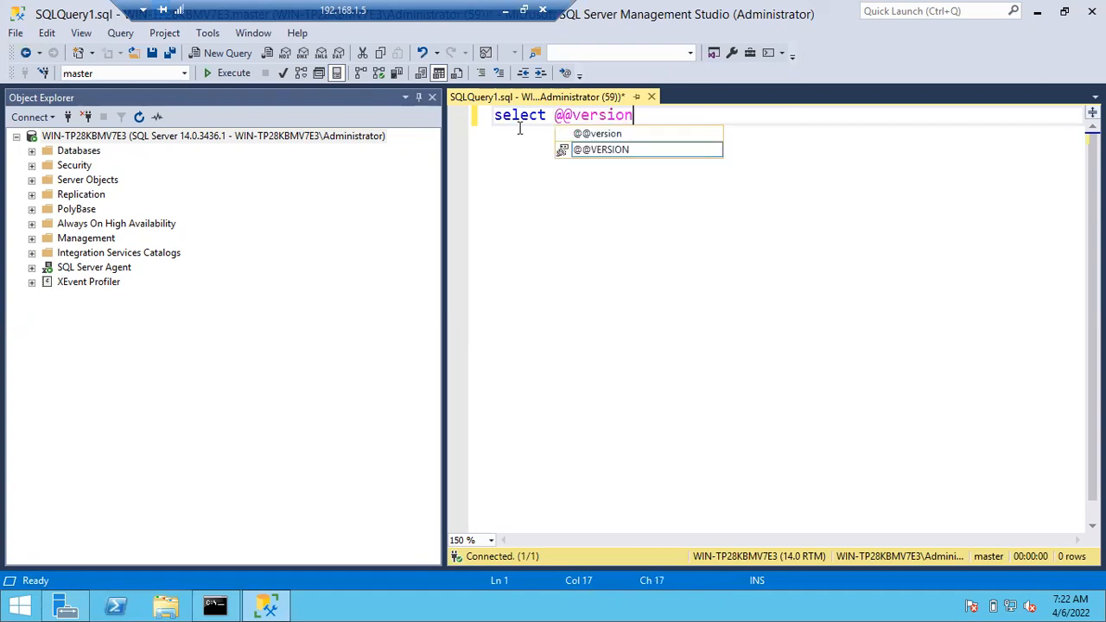
key("Tab")
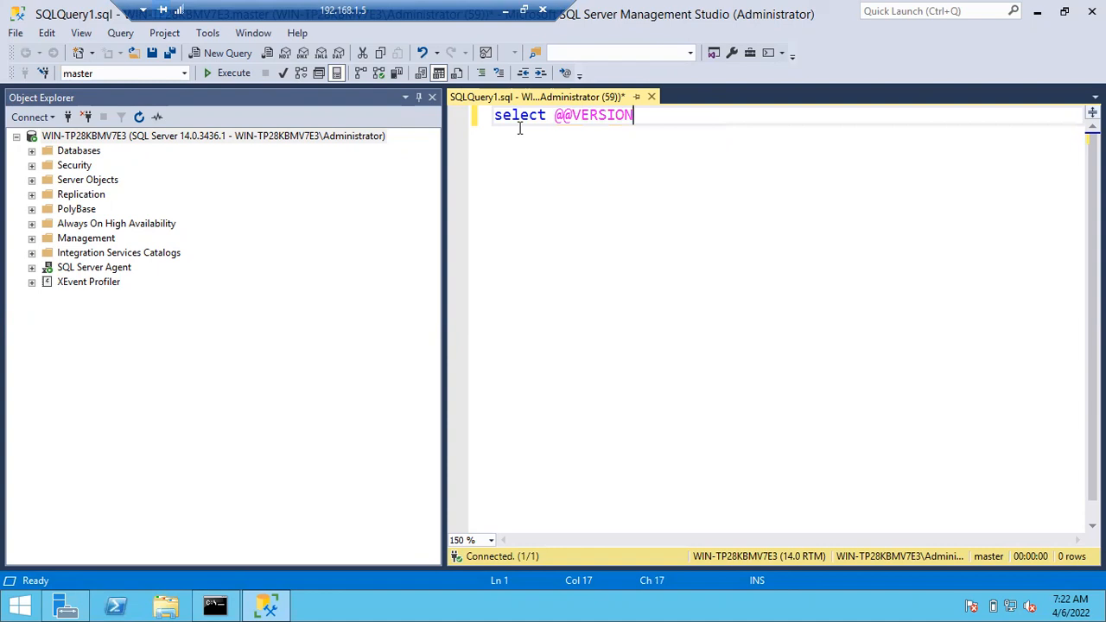
key("F5")
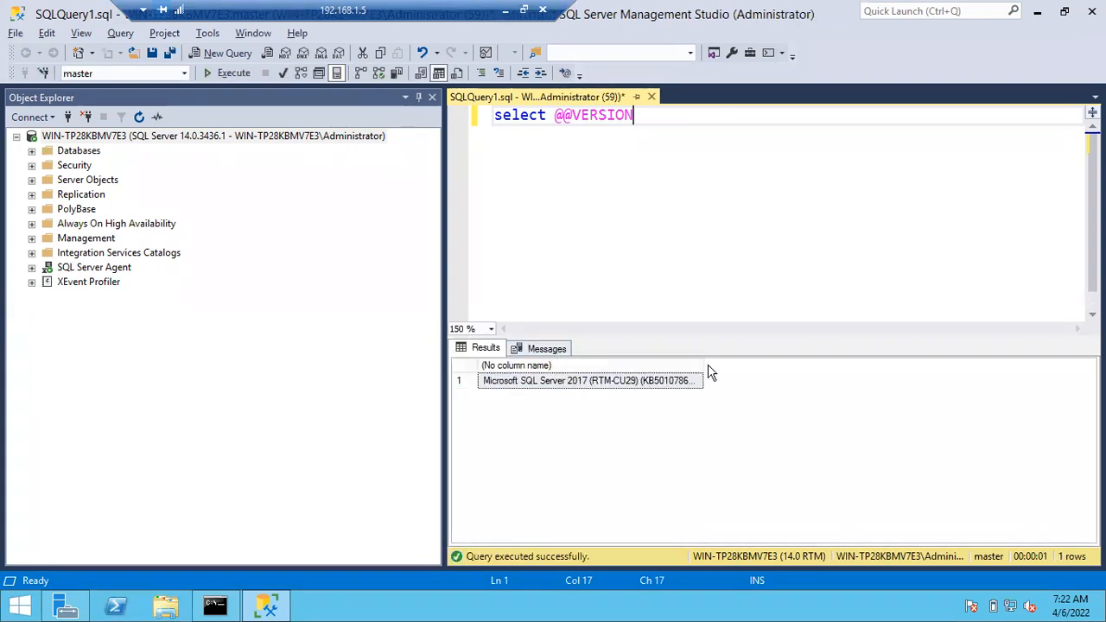
double_click(705, 365)
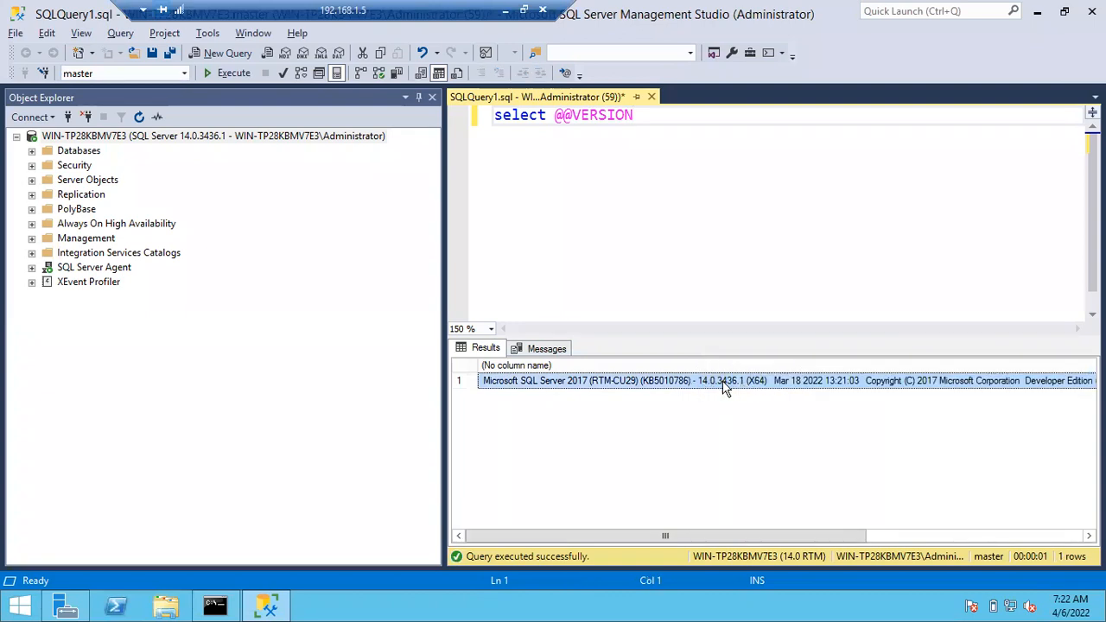
left_click(183, 139)
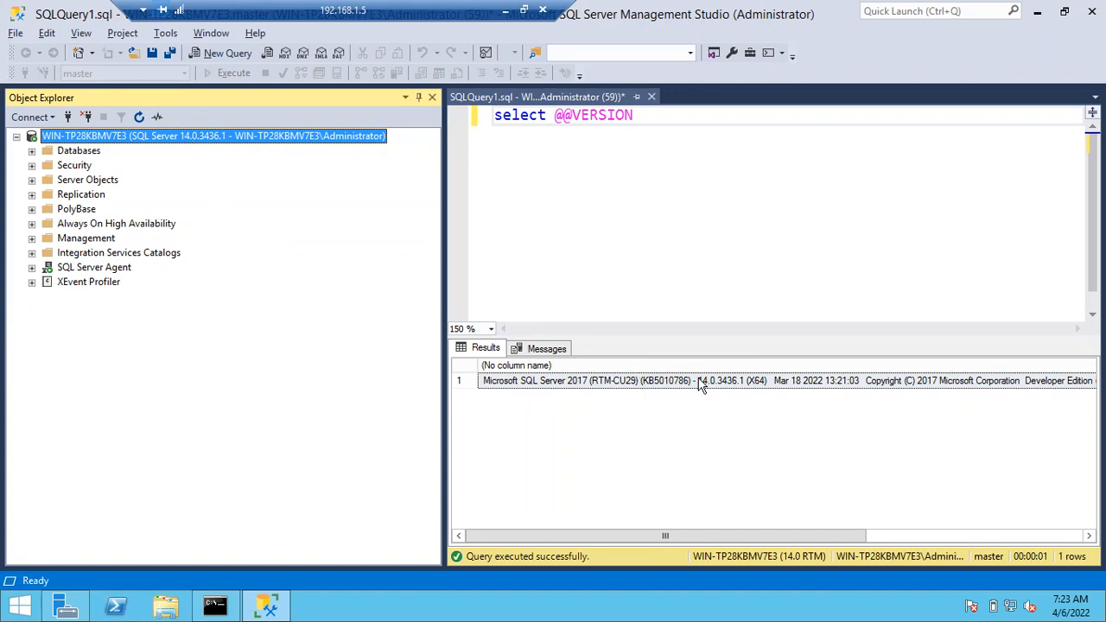
left_click(732, 381)
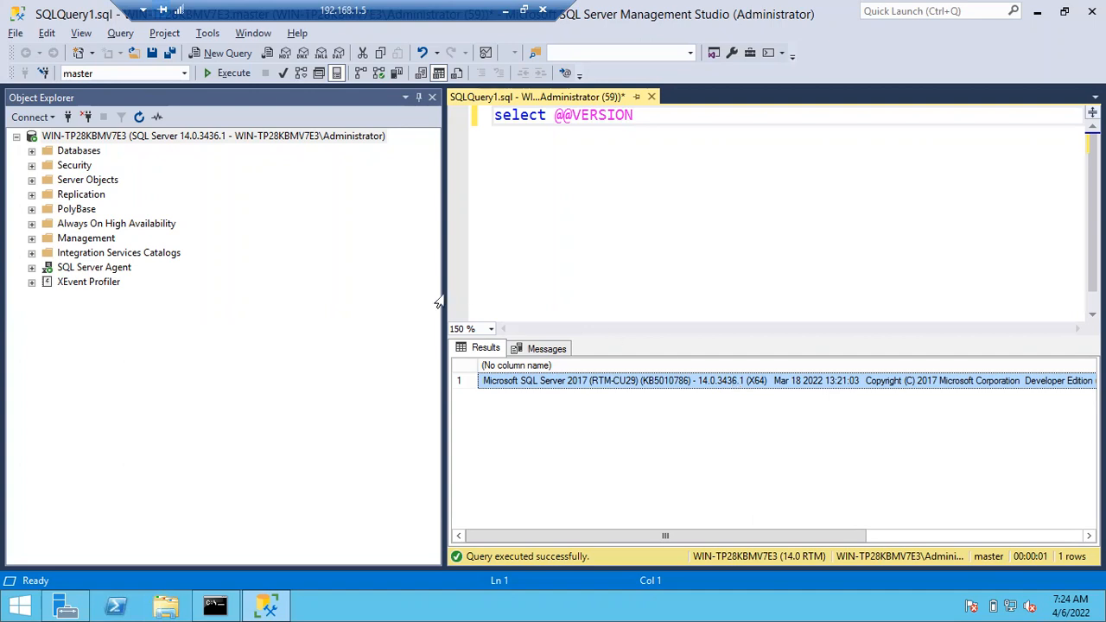
Reselect the server in Object Explorer, then switch back to the VM window with Alt+Tab.
left_click(208, 139)
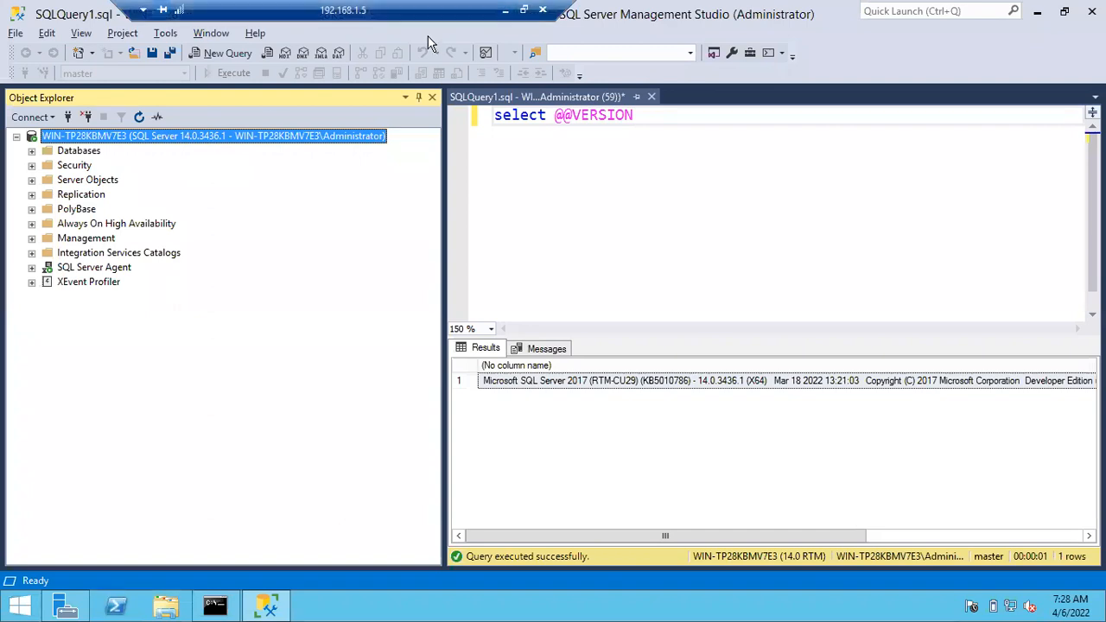
key("alt+Tab")
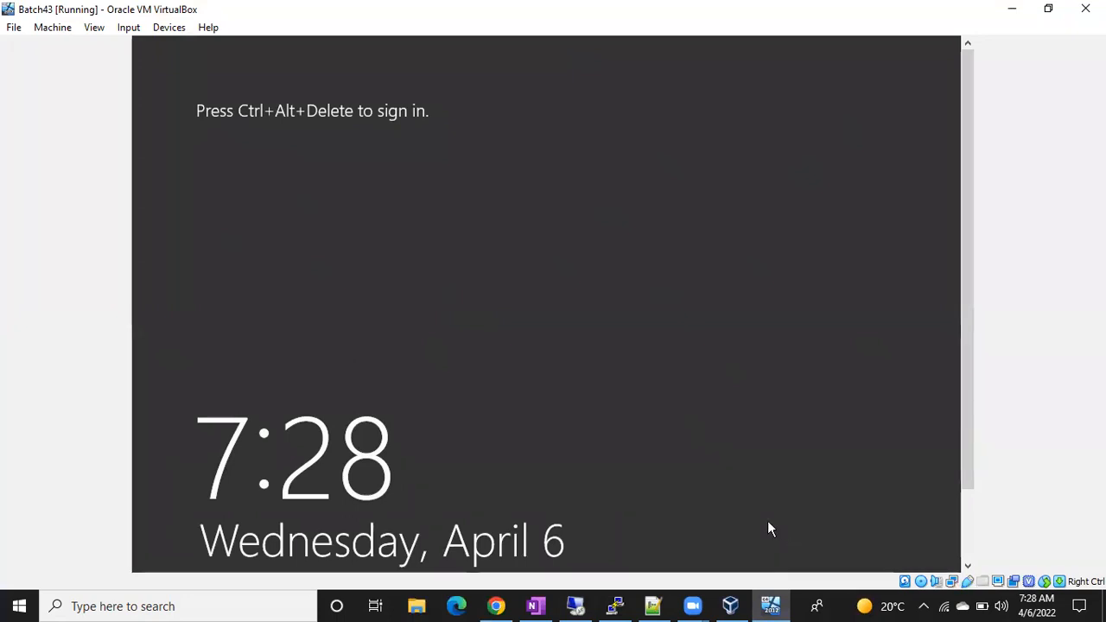
Launch Notepad from the Run dialog and type the version label RTM-CU29.
left_click(798, 603)
key("super+r")
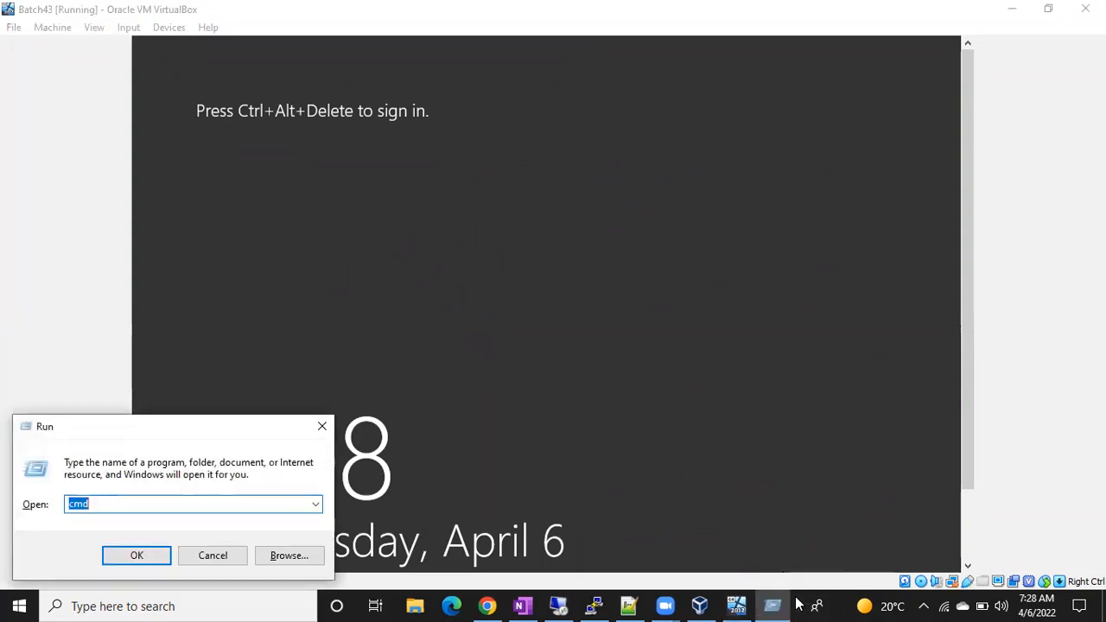
type("no")
key("Down")
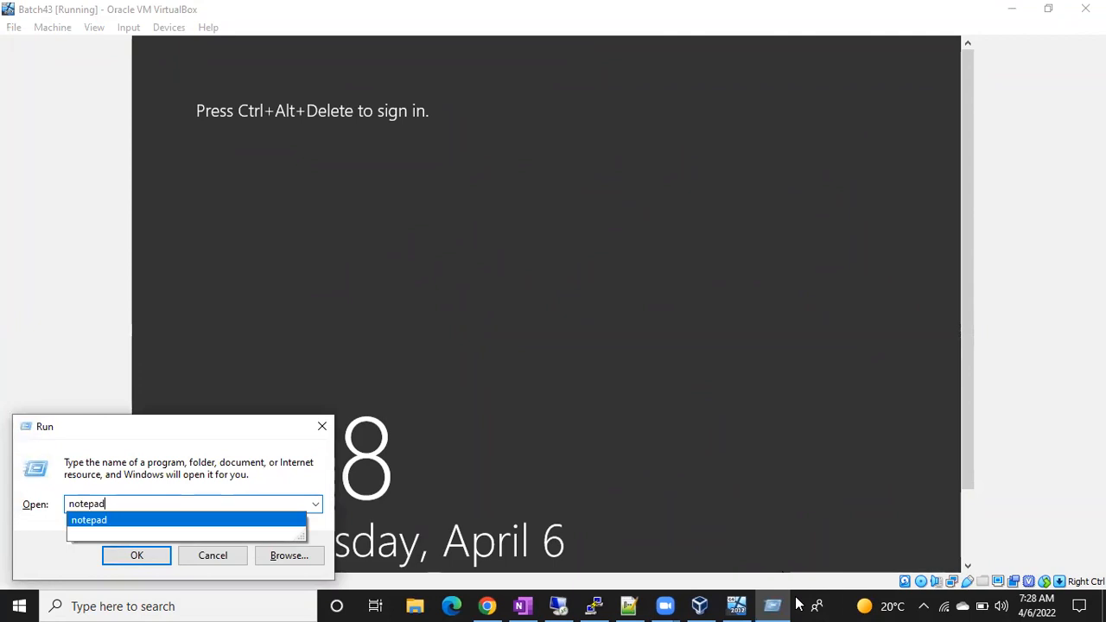
key("Return")
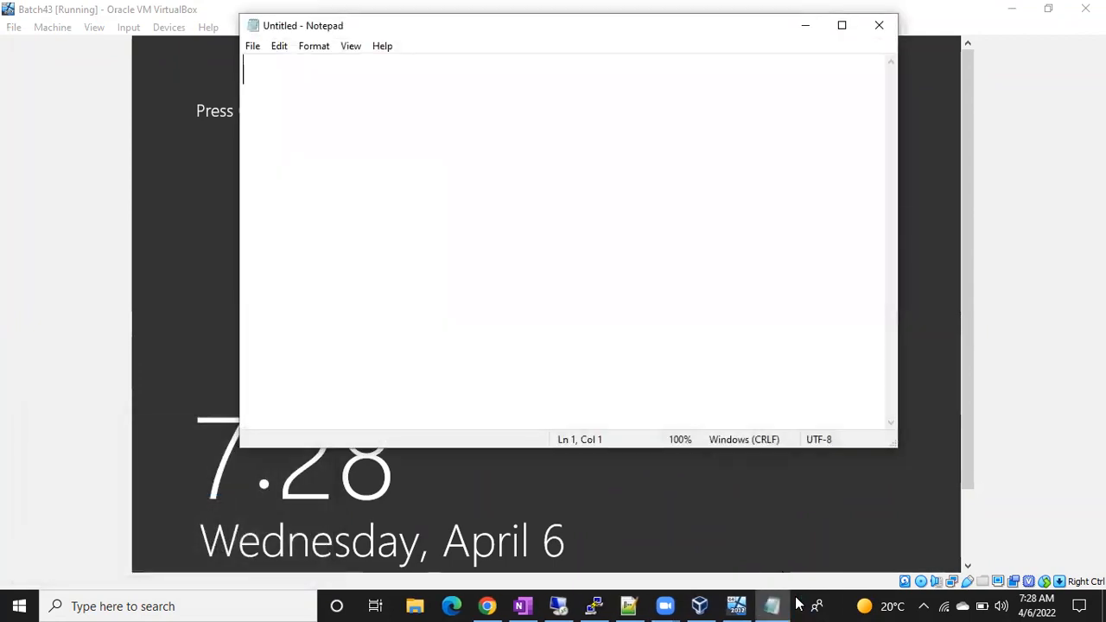
type("RTM")
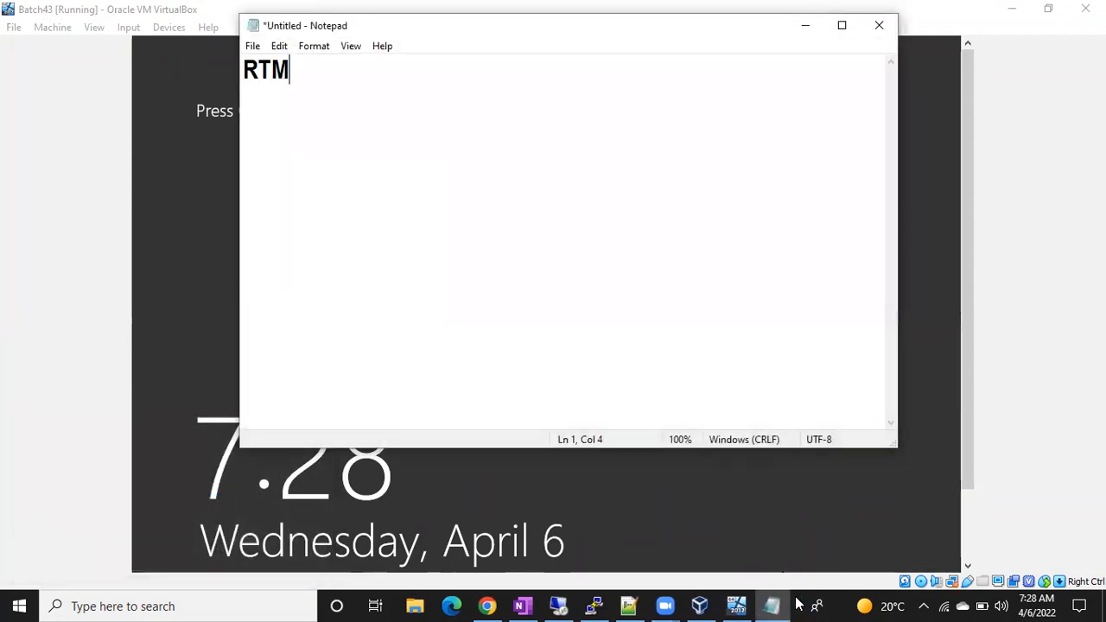
type("-CU29")
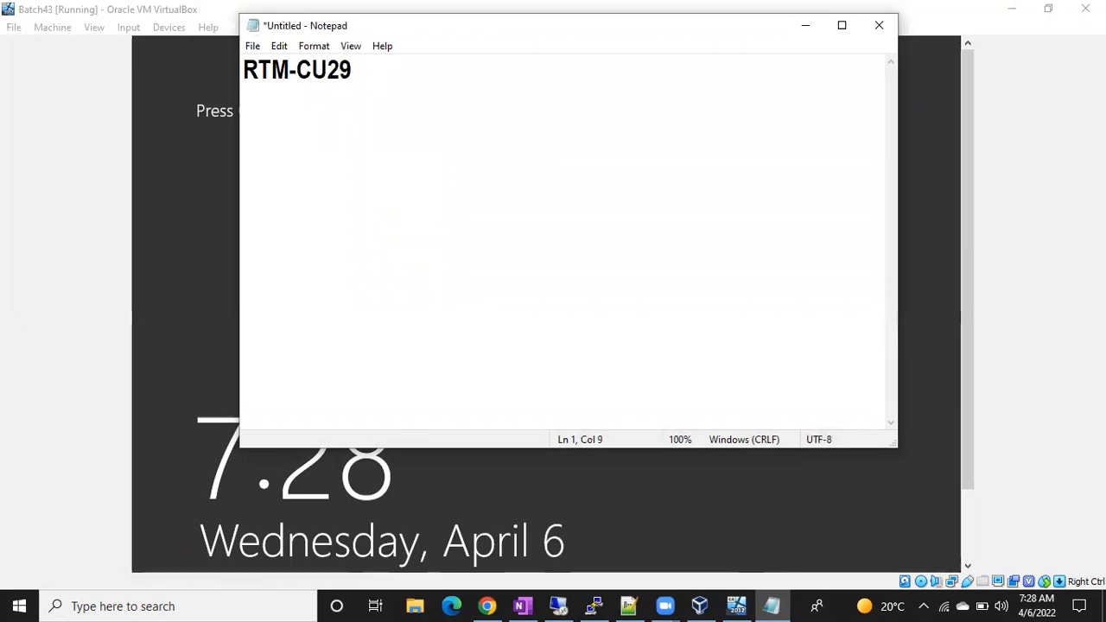
key("shift+Left")
key("shift+Left")
key("shift+Left")
key("shift+Left")
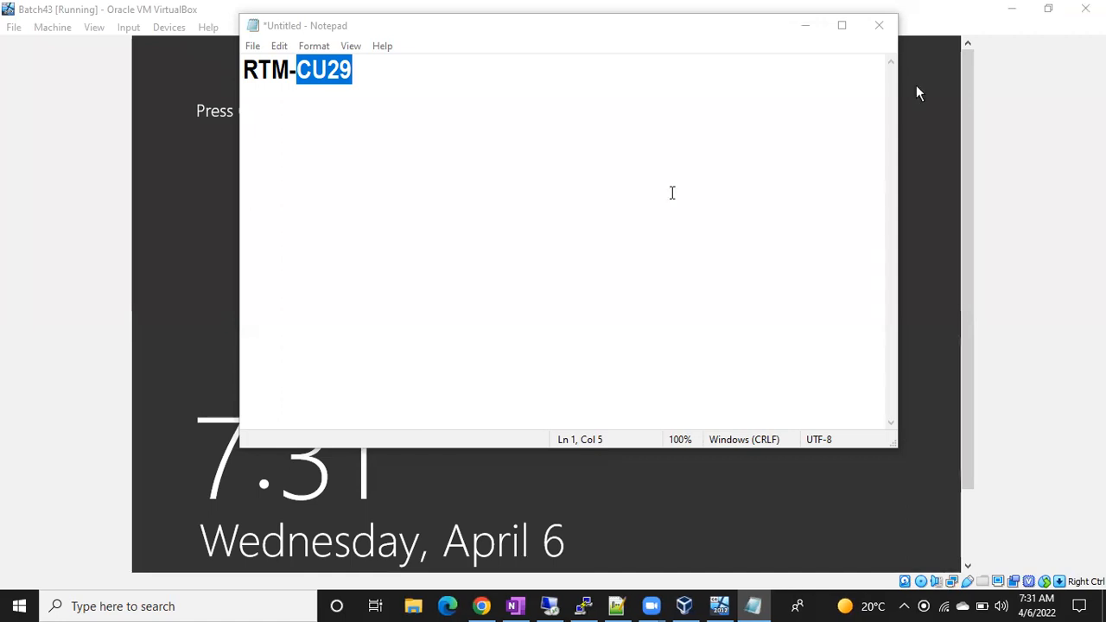
Highlight the whole RTM-CU29 label, then just its RTM part.
left_click(367, 81)
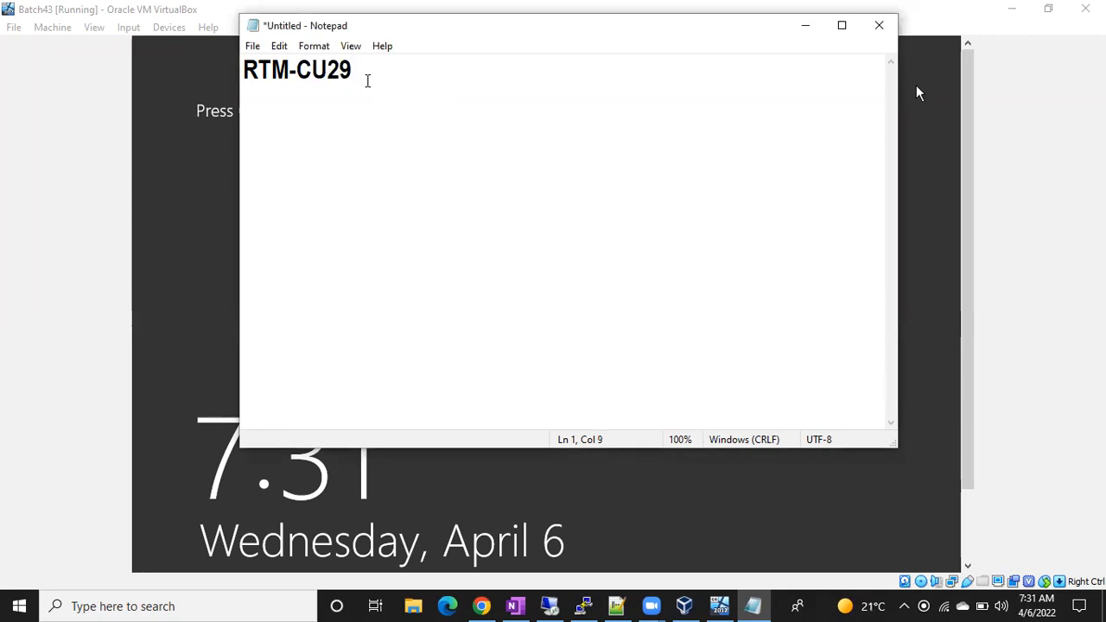
left_click_drag(244, 69, 358, 69)
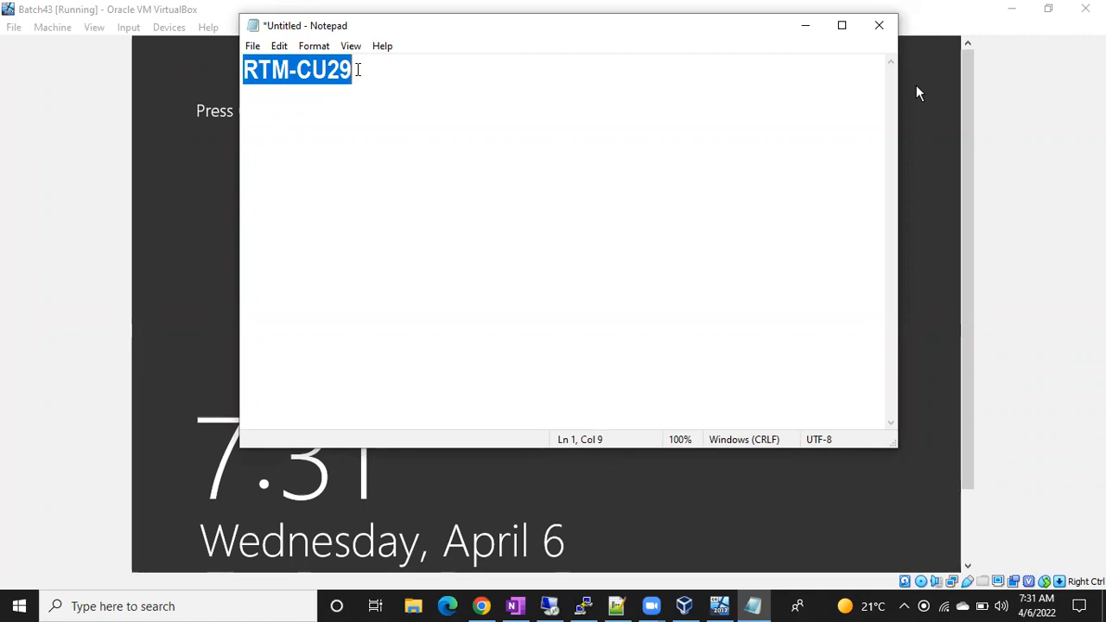
left_click(355, 73)
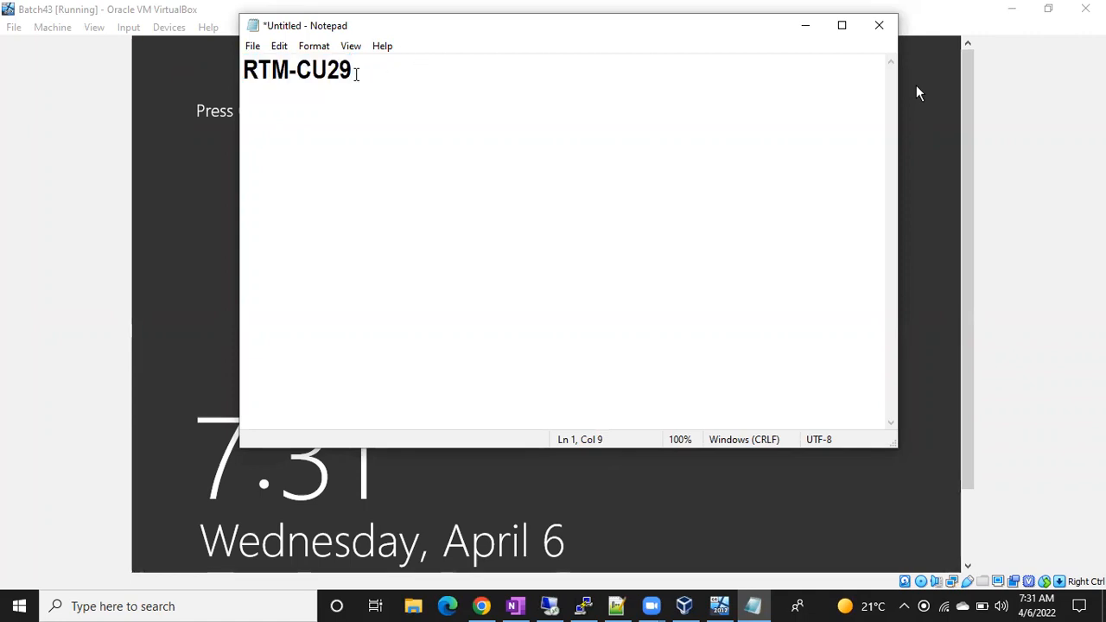
double_click(275, 71)
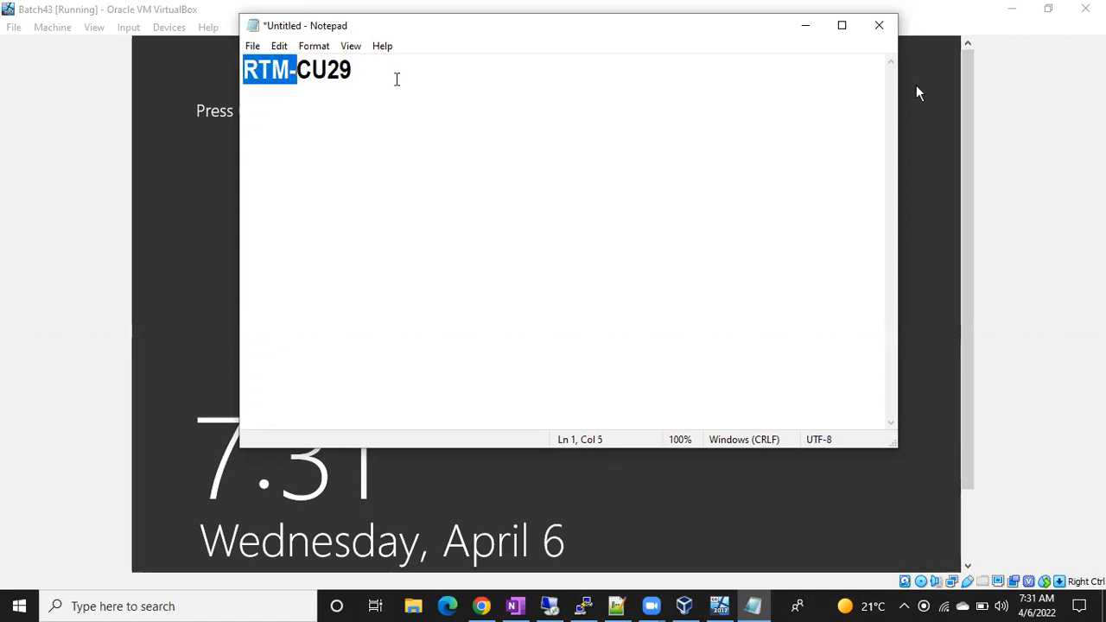
Add a second line RTM-CU10-CU25-CU29, correcting underscores to hyphens.
left_click(396, 79)
key("Return")
type("RT")
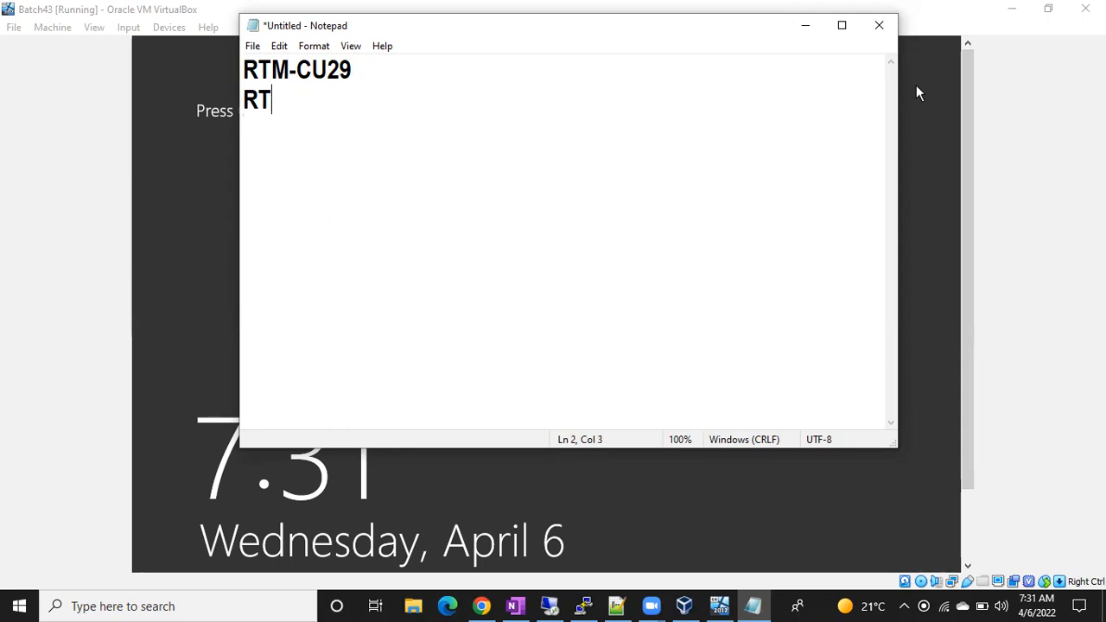
type("M-CU")
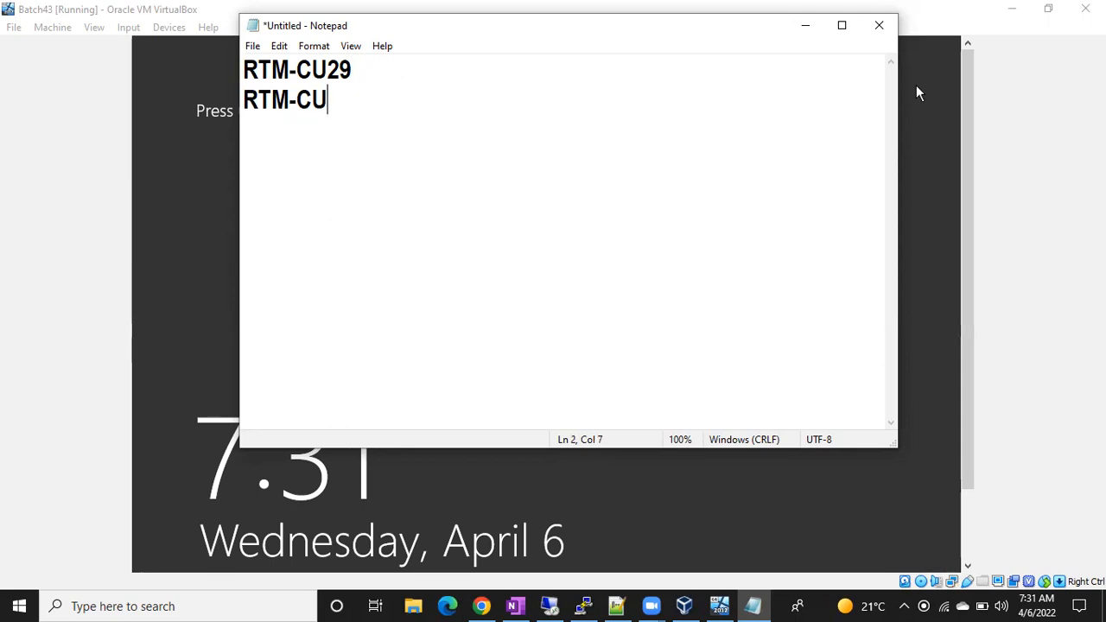
type("10_CU2")
type("5_")
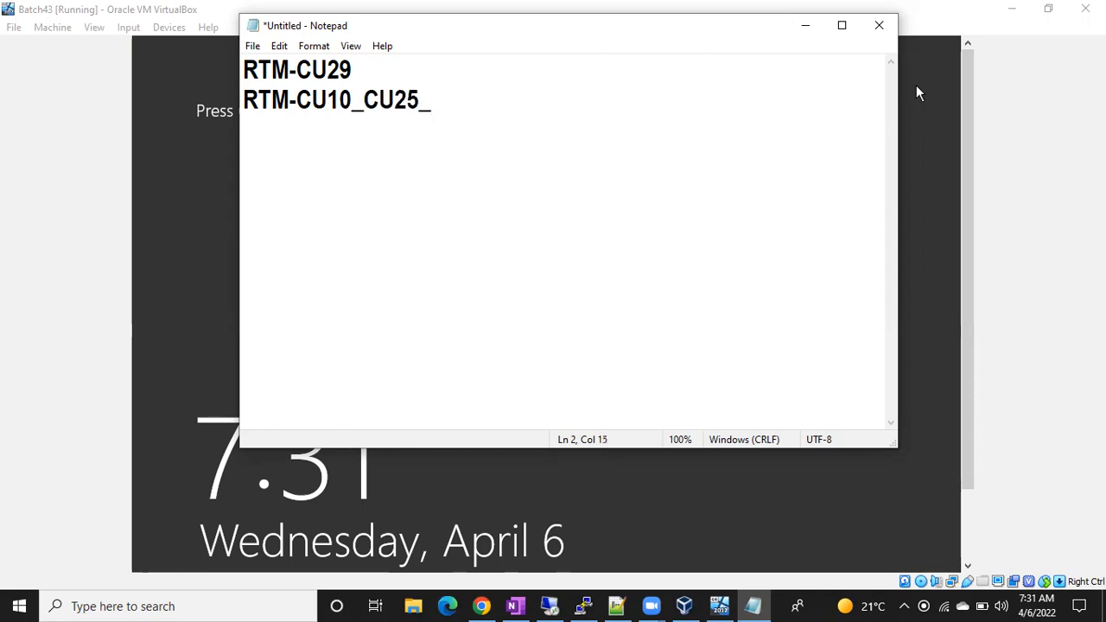
key("BackSpace")
type("-CU29")
left_click(364, 108)
key("BackSpace")
type("-CU29")
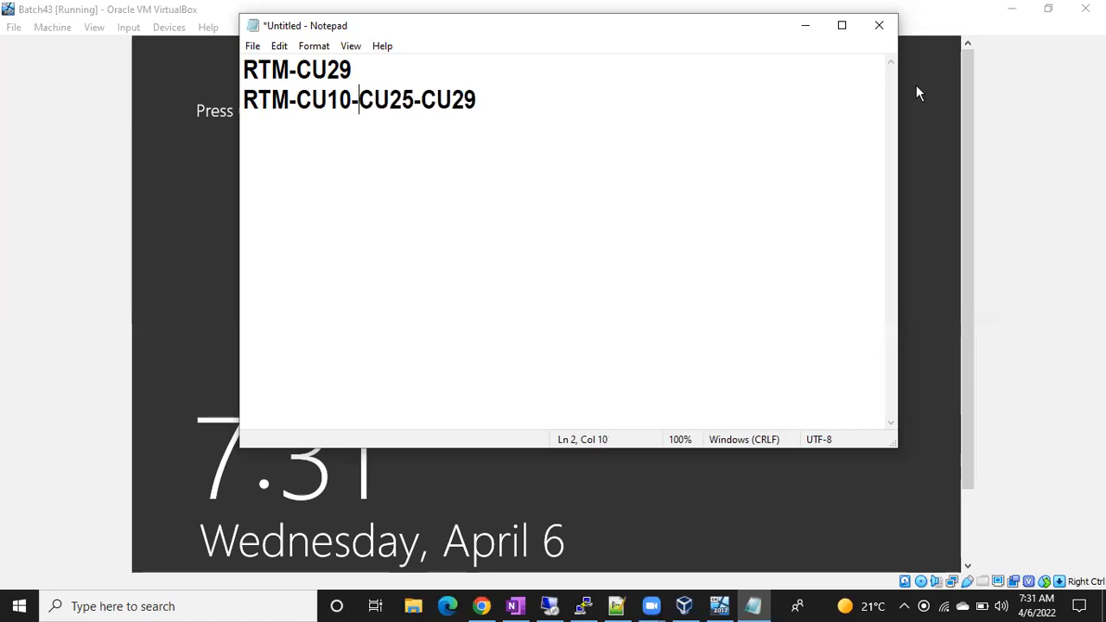
left_click(492, 99)
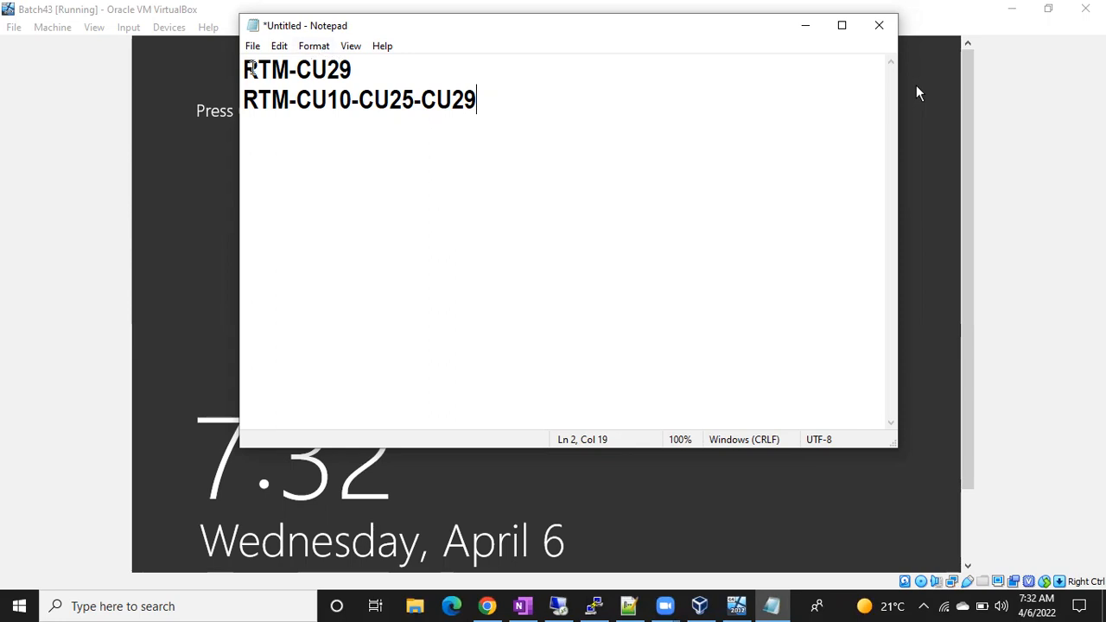
left_click_drag(243, 69, 350, 70)
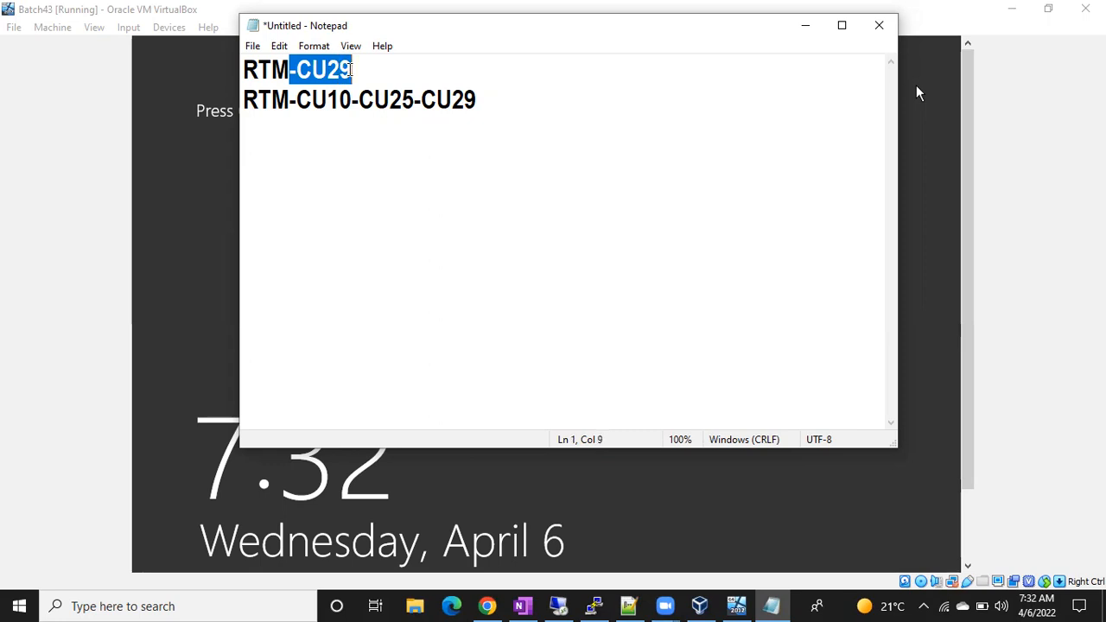
Highlight CU29 on line 1 and CU10 on line 2 of the note.
left_click(350, 70)
left_click_drag(350, 69, 363, 101)
left_click(292, 69)
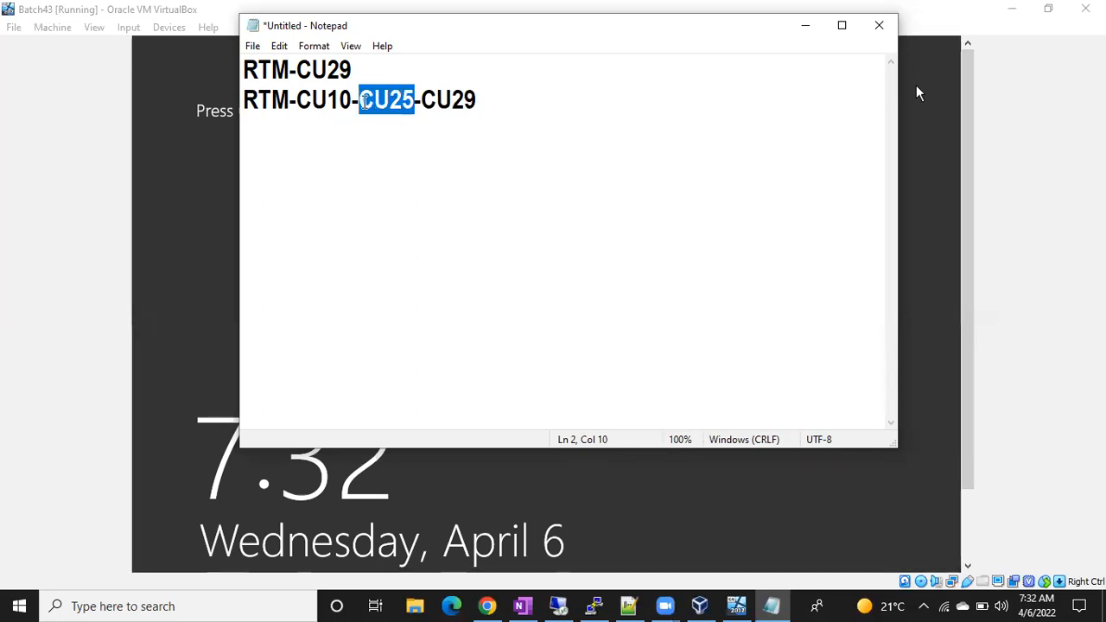
left_click(367, 101)
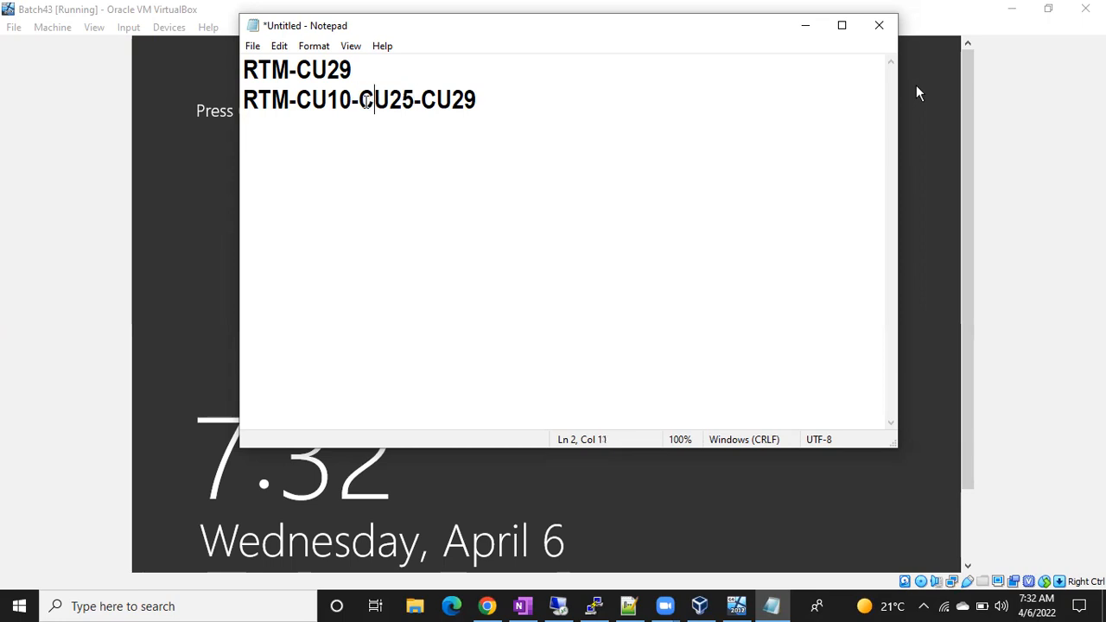
left_click_drag(352, 100, 303, 100)
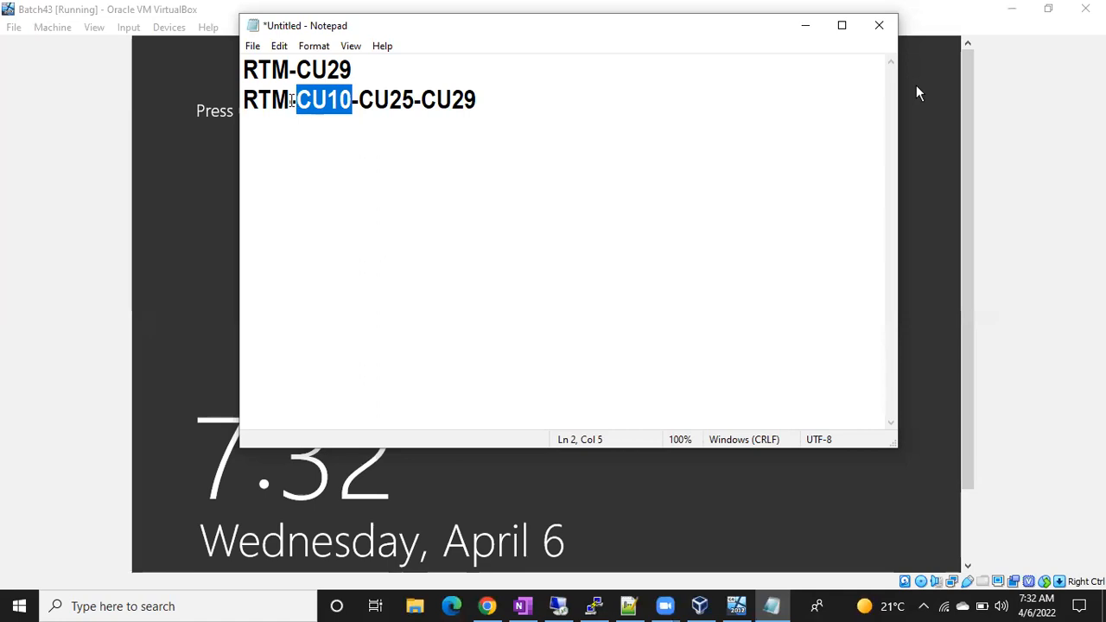
left_click(287, 100)
Highlight RTM and CU29 in the note, then return to the remote session's Run prompt.
left_click_drag(288, 99, 248, 100)
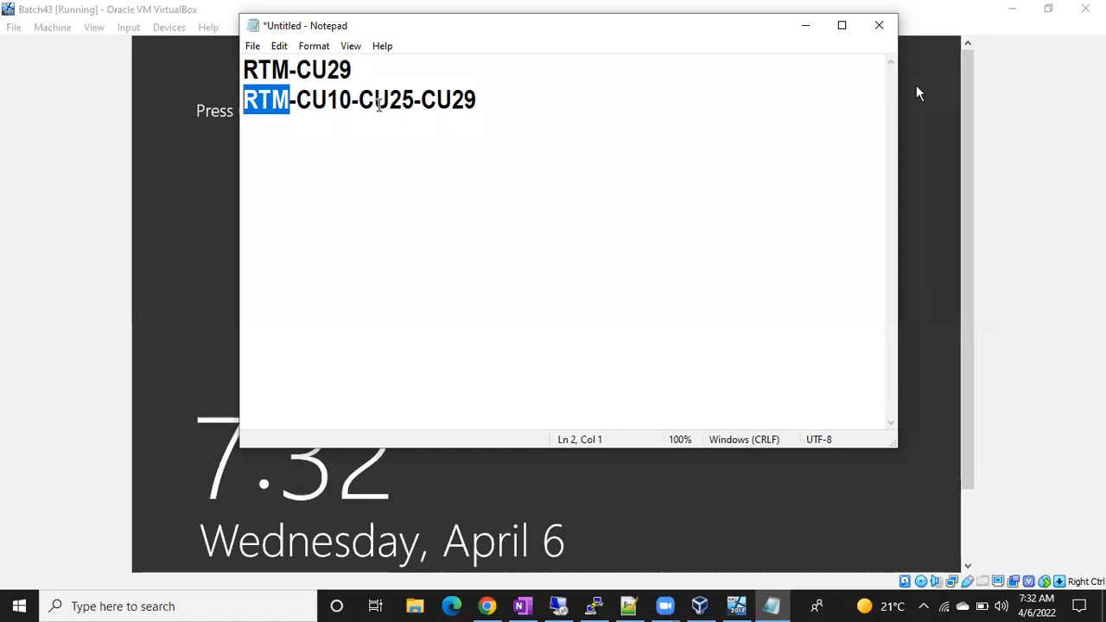
left_click(304, 69)
left_click_drag(304, 69, 355, 70)
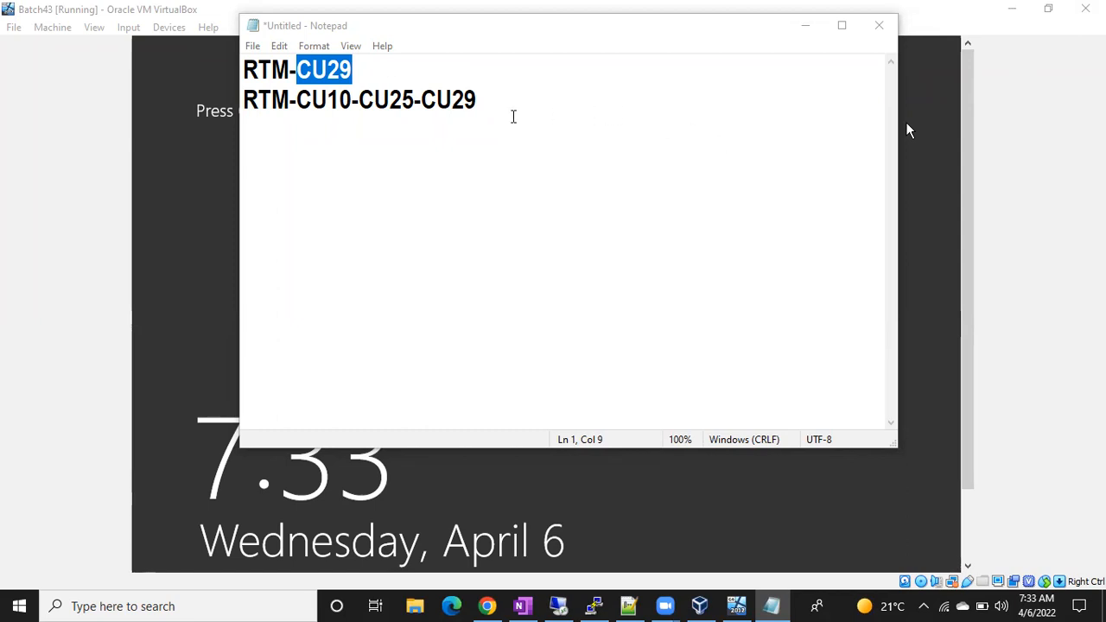
left_click(513, 116)
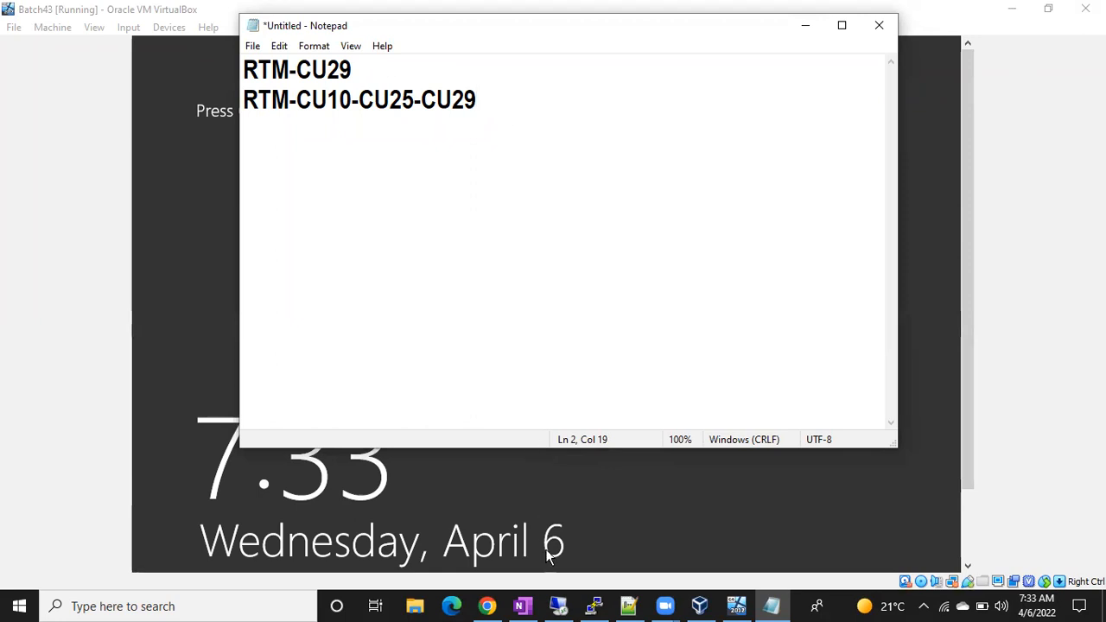
left_click(558, 607)
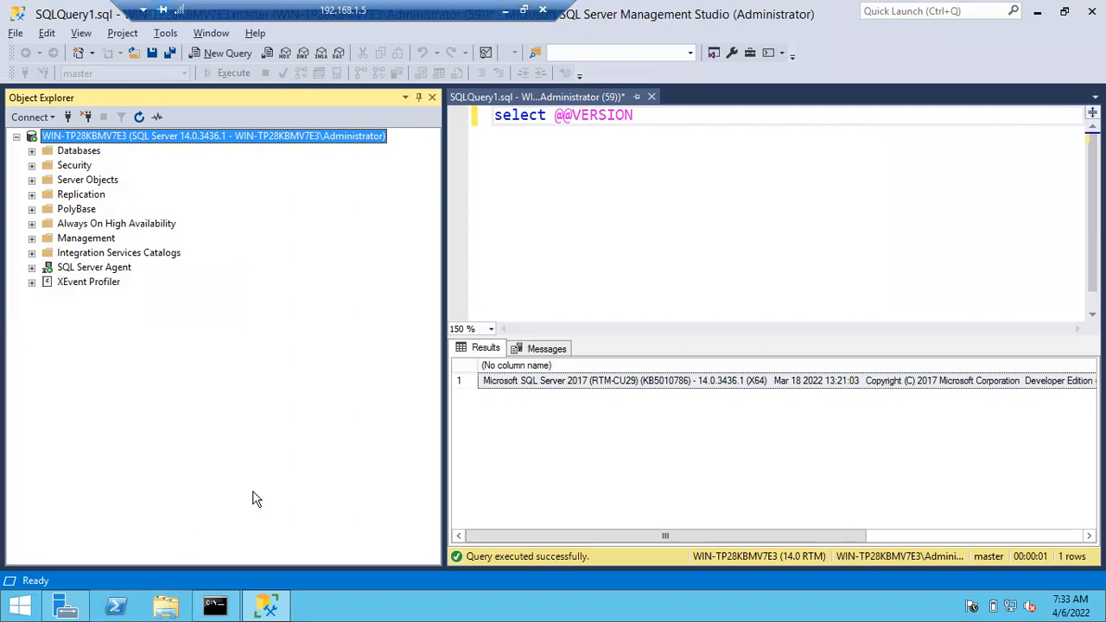
key("super+r")
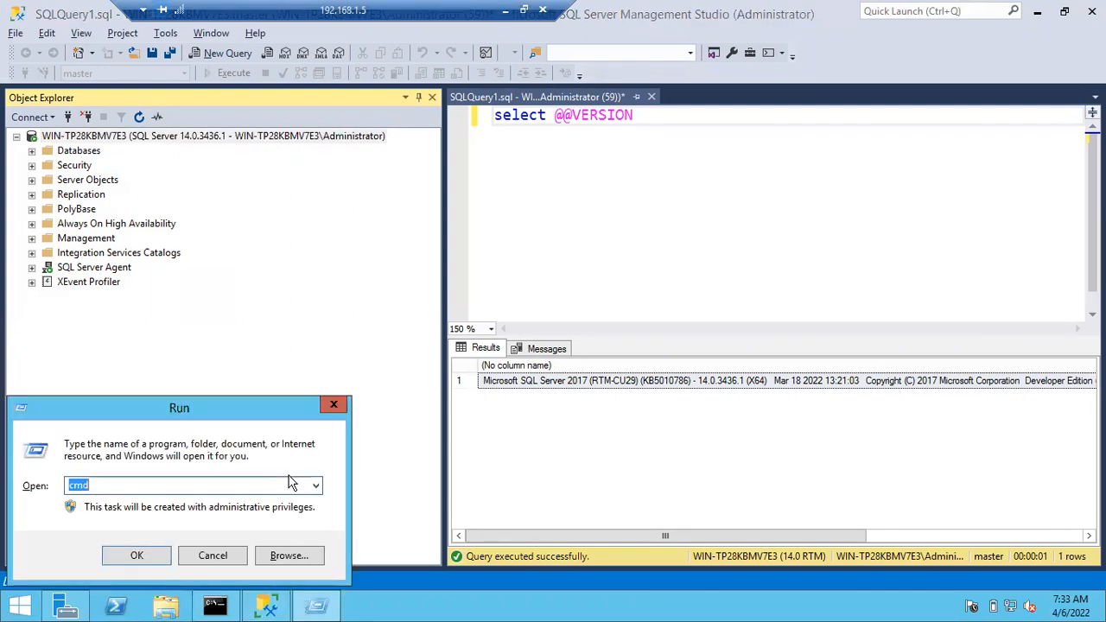
Run appwiz.cpl to open Programs and Features and maximize its window.
type("appwiz.cpl")
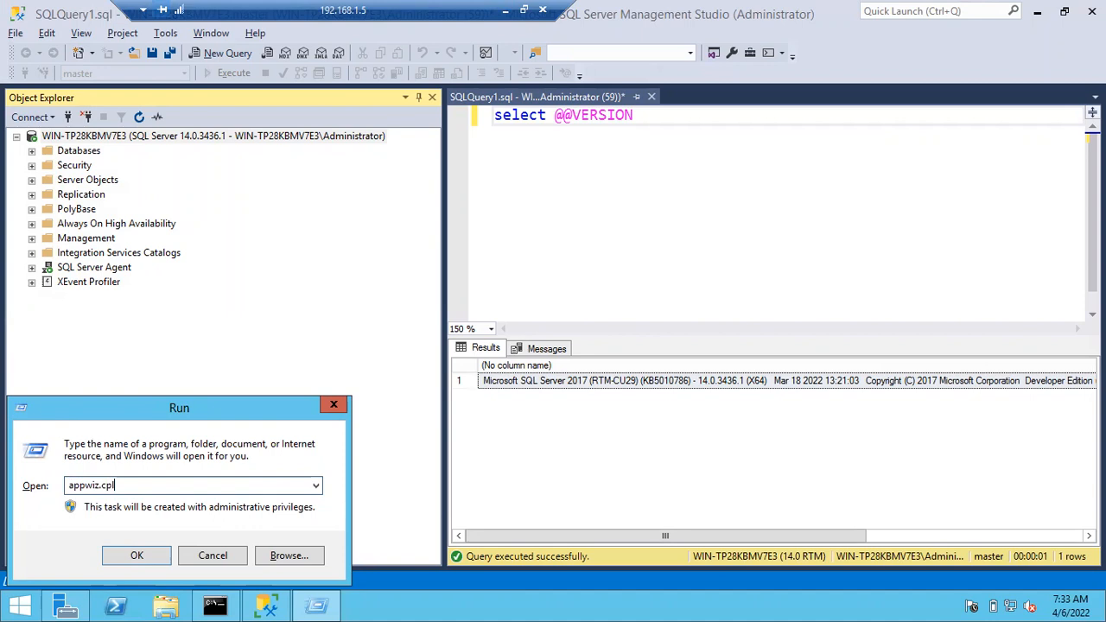
key("Return")
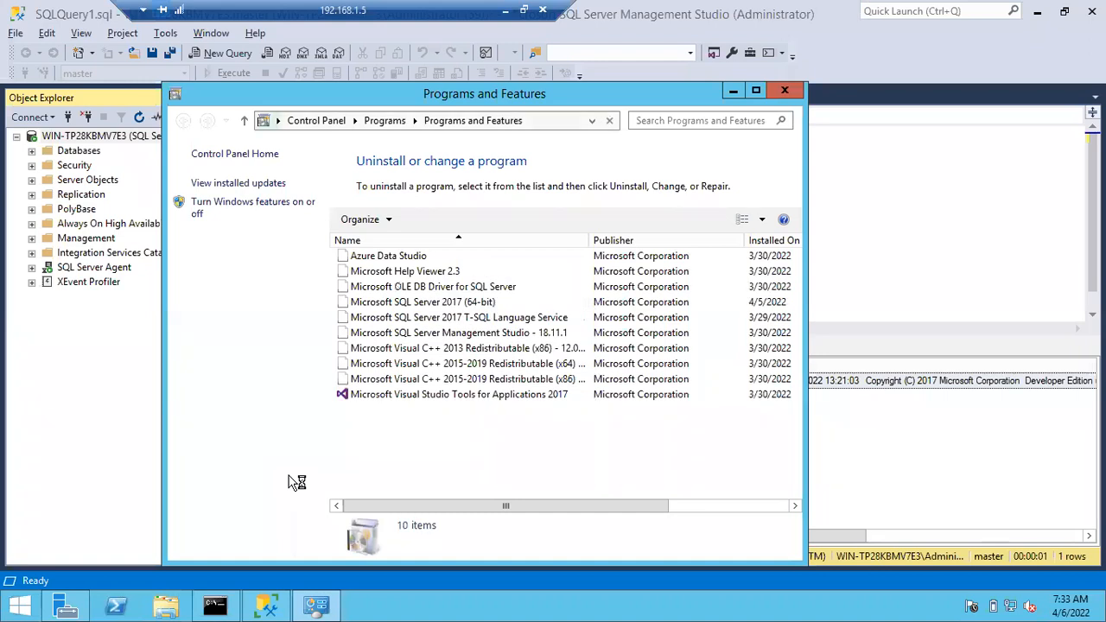
left_click(755, 92)
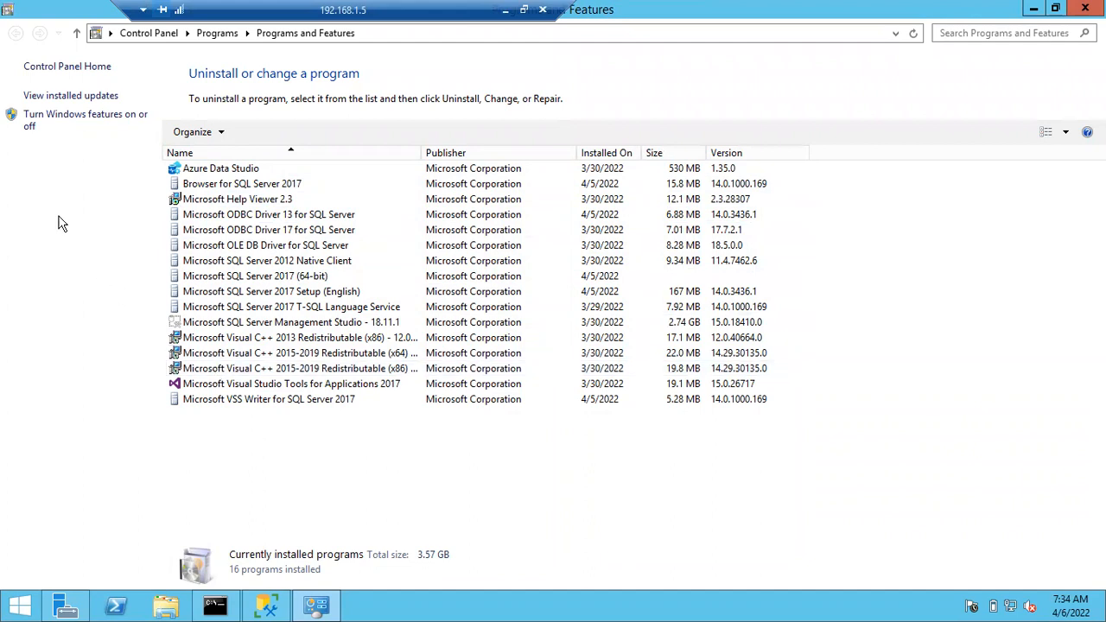
left_click(53, 97)
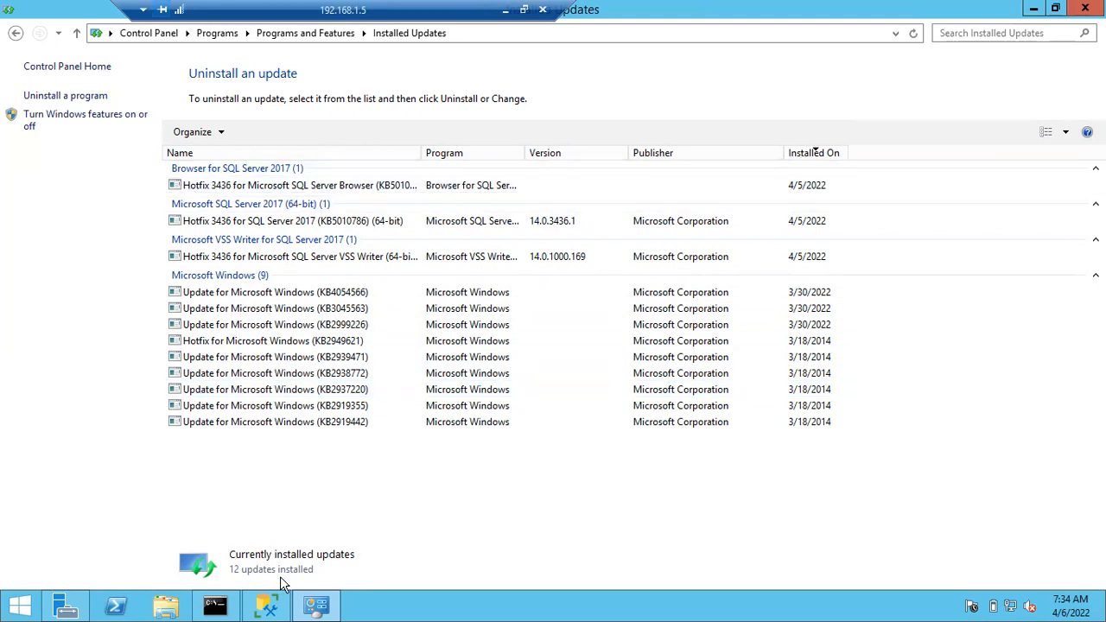
left_click(271, 610)
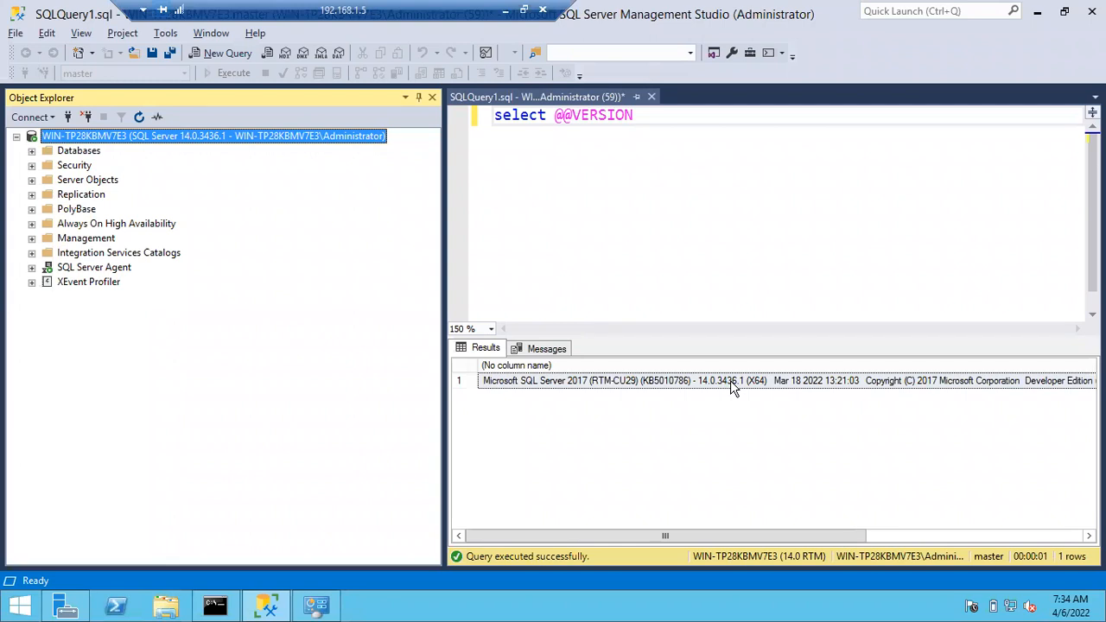
left_click(319, 608)
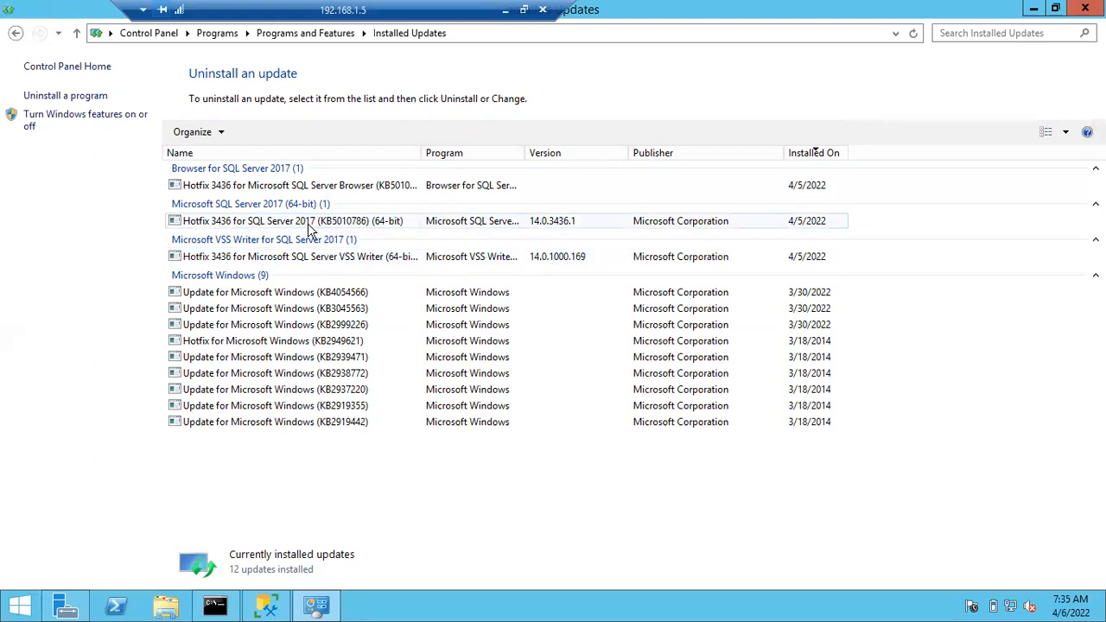
Select the KB5010786 (64-bit) hotfix after comparing it with the Browser and VSS Writer hotfixes.
left_click(311, 224)
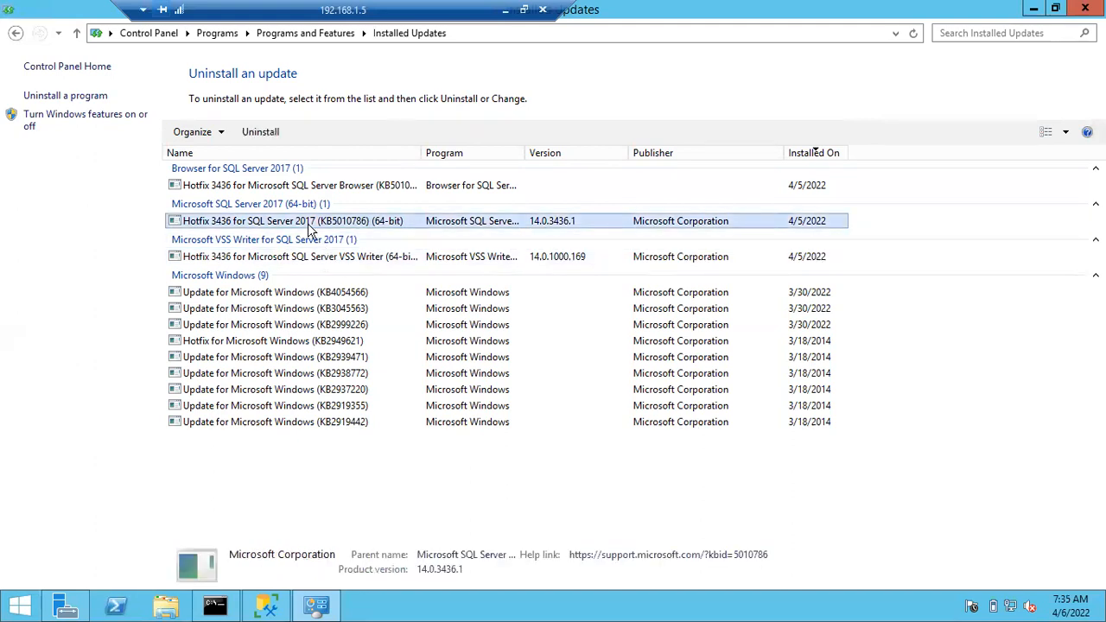
left_click(268, 188)
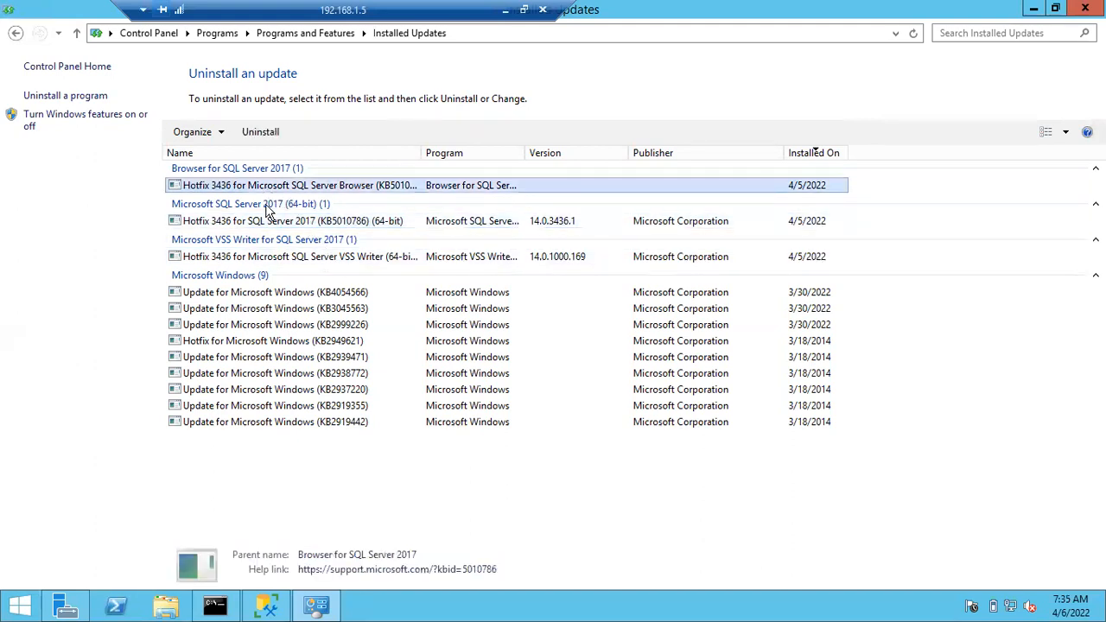
left_click(268, 258)
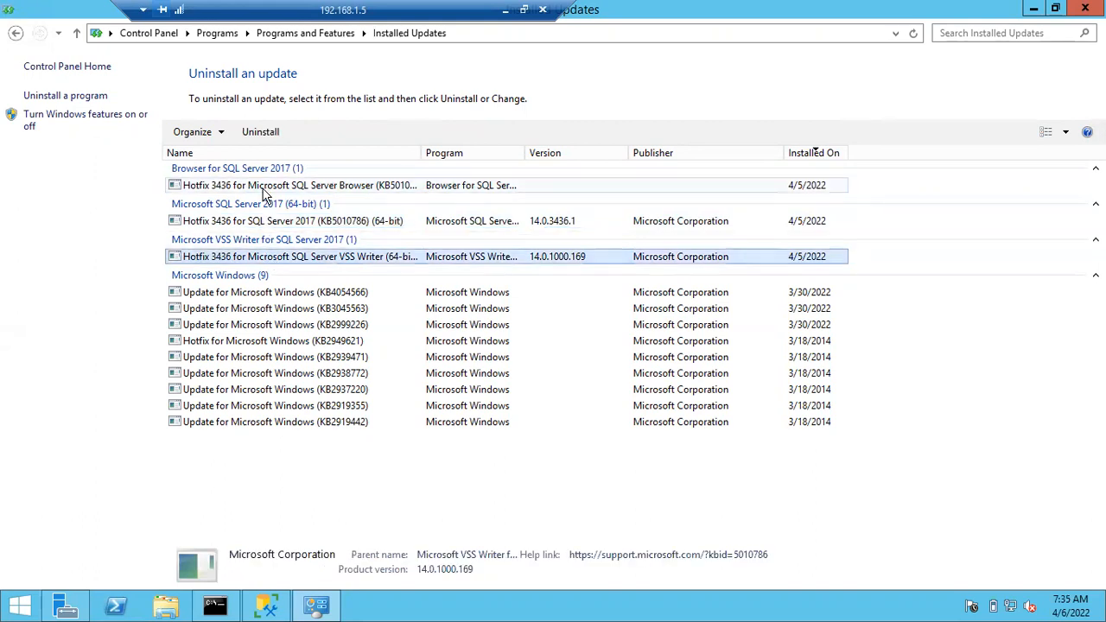
left_click(263, 186)
left_click(268, 222)
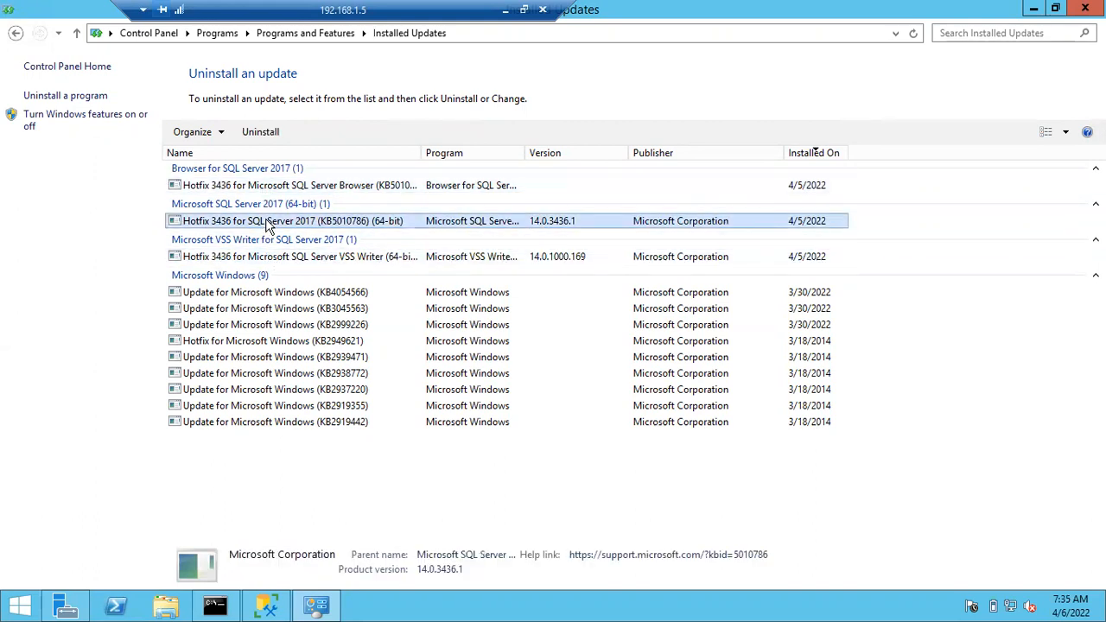
left_click(272, 260)
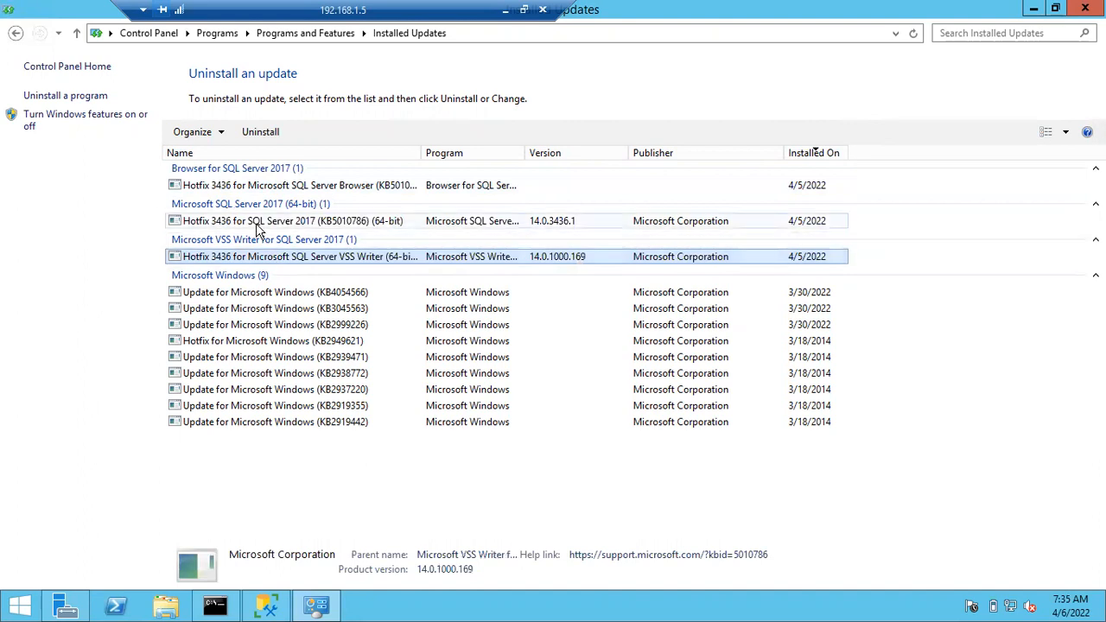
left_click(257, 223)
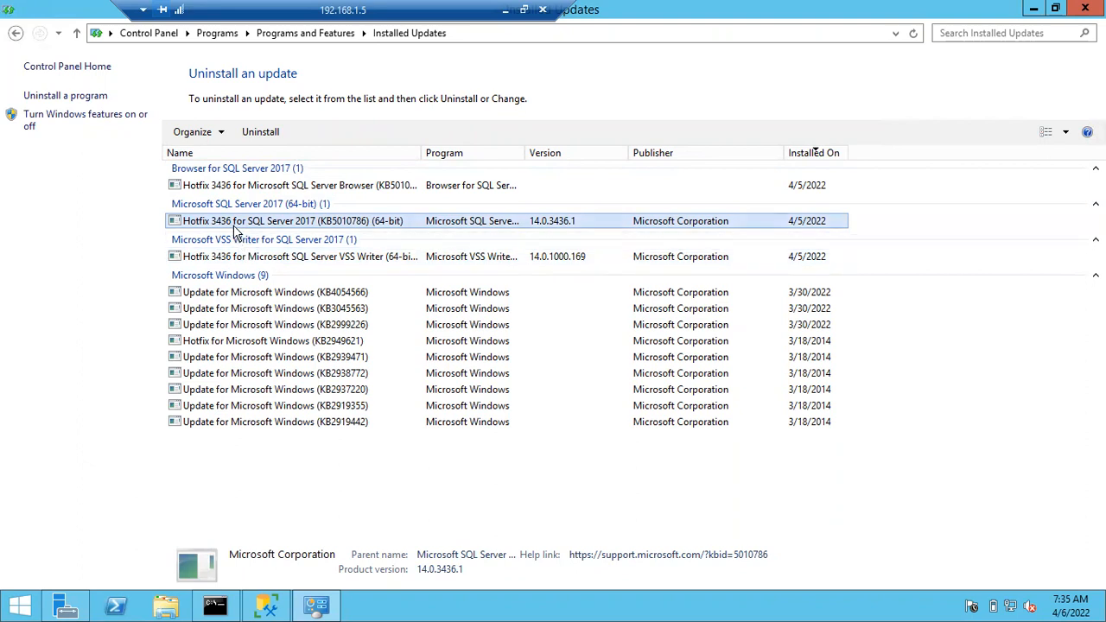
Start uninstalling the KB5010786 hotfix and bring its SQL Server setup wizard forward.
double_click(235, 226)
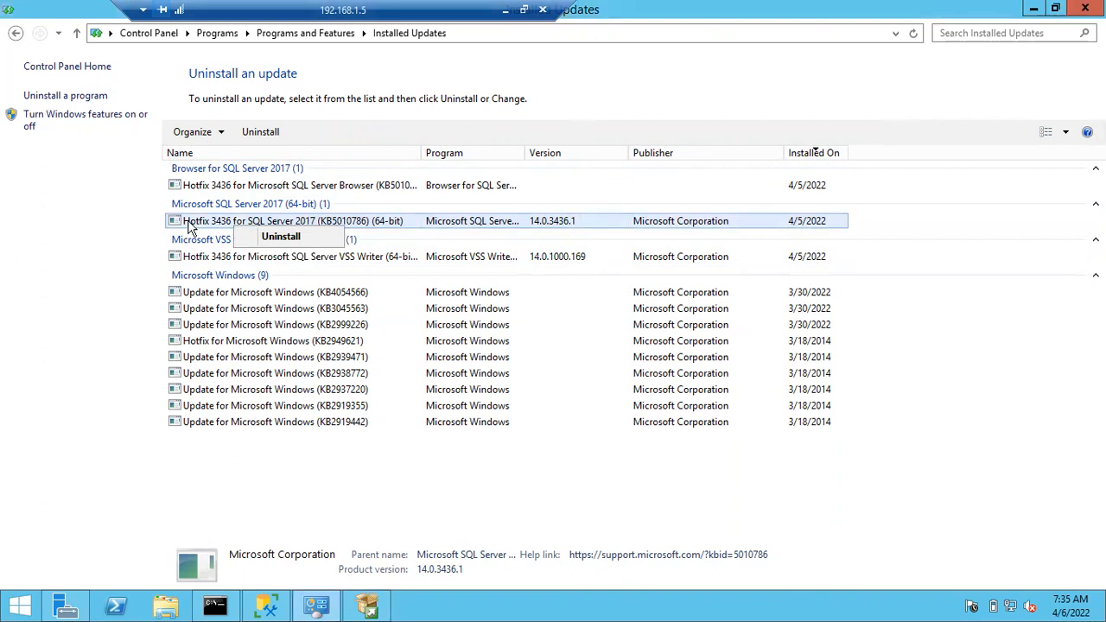
left_click(381, 608)
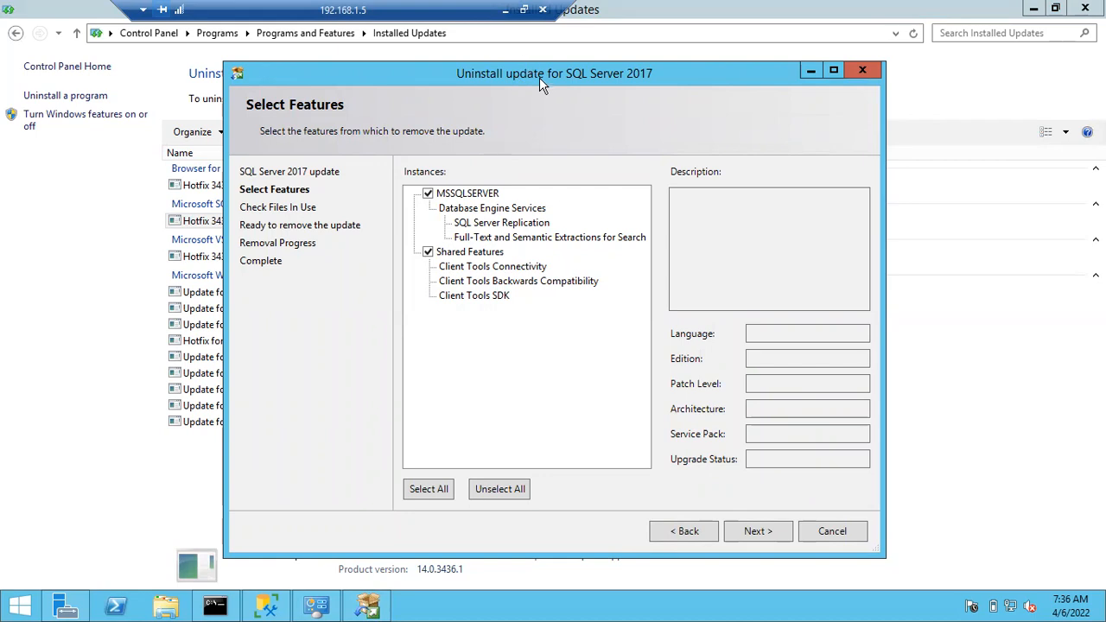
left_click_drag(540, 77, 736, 272)
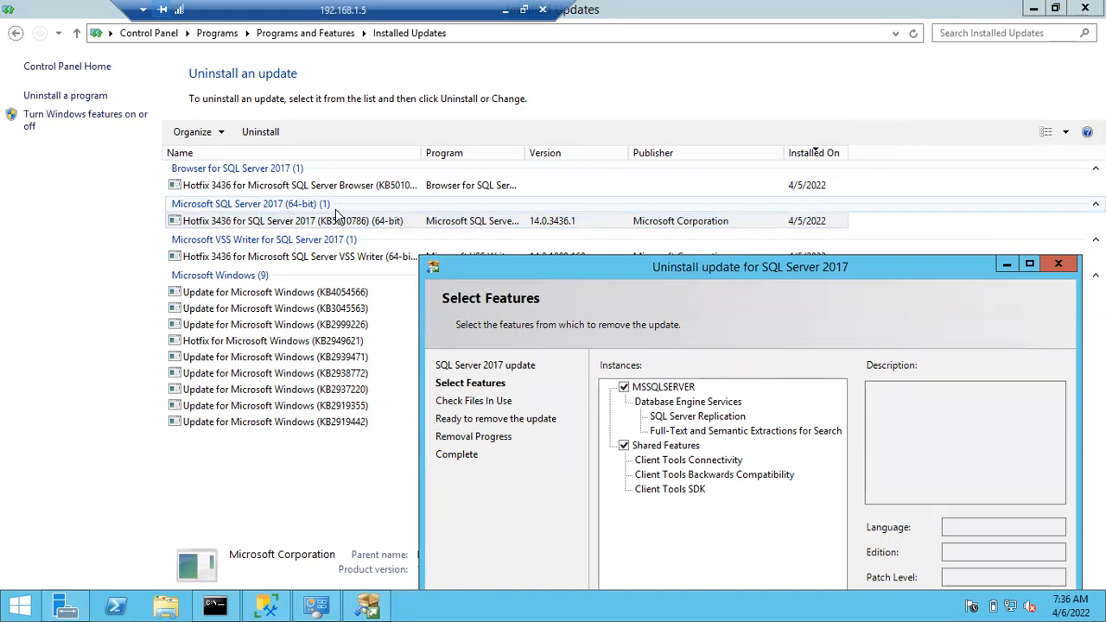
Leave MSSQLSERVER checked in Select Features and continue to Check Files In Use.
left_click_drag(558, 273, 387, 95)
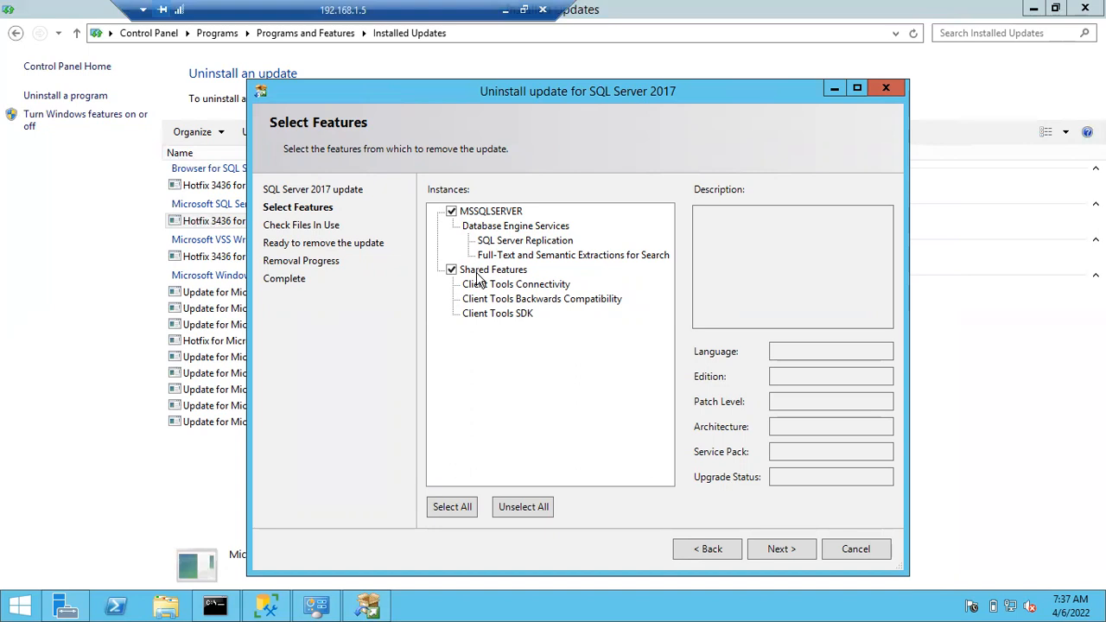
left_click(452, 212)
left_click(451, 212)
left_click(451, 213)
left_click(450, 213)
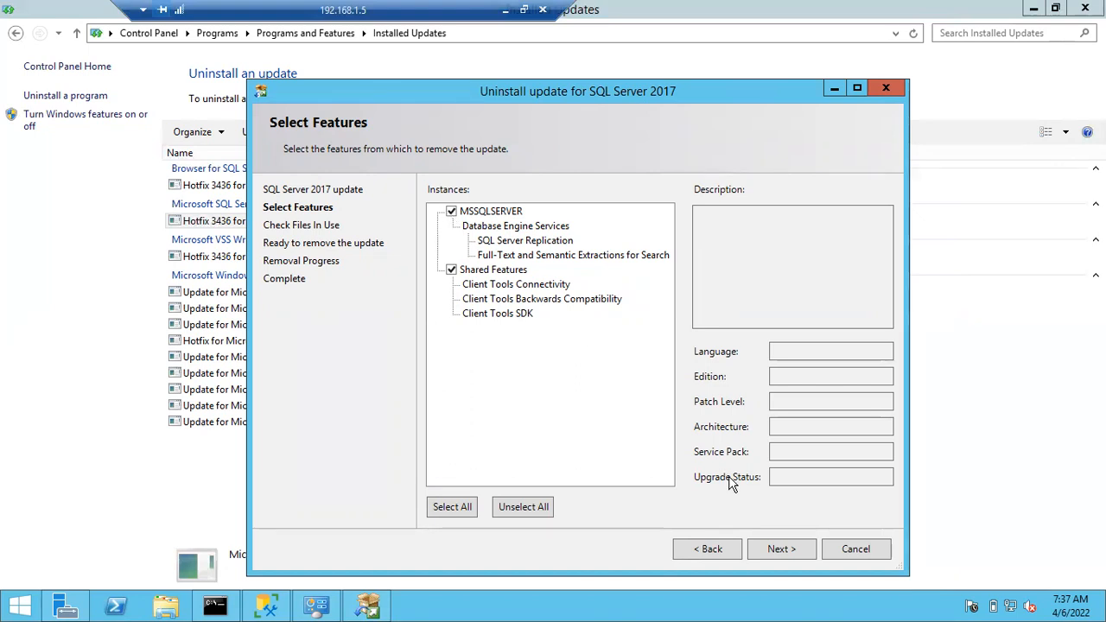
left_click(773, 550)
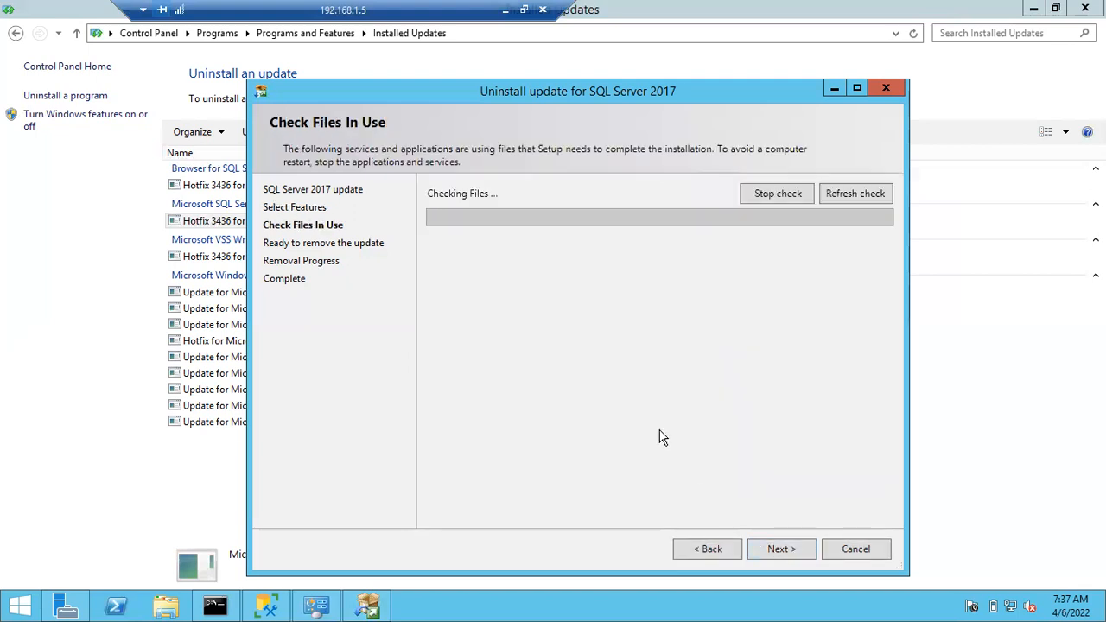